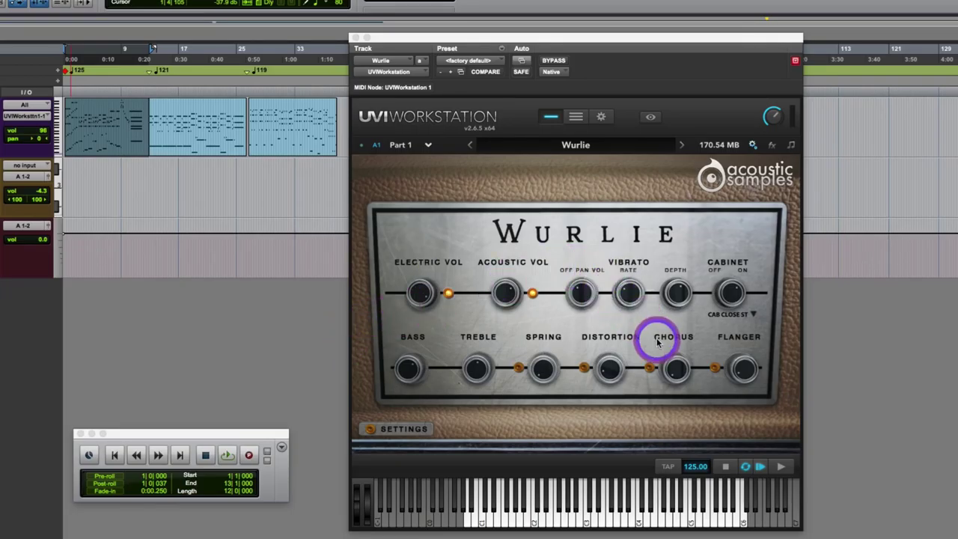
- Examine the Wurlie's main controls: electric and acoustic volume, vibrato, cabinet, bass, treble, spring, distortion, chorus and flanger
mouse_move(411, 301)
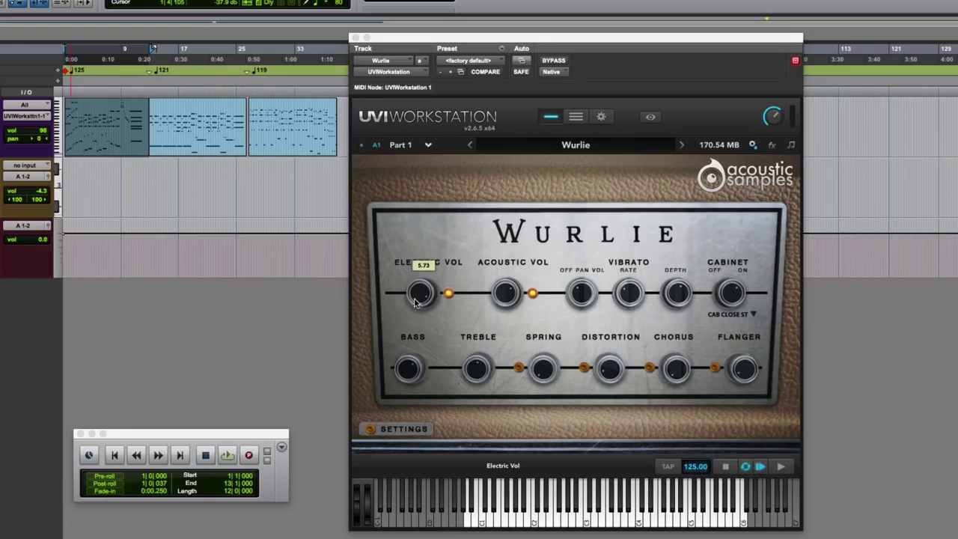
mouse_move(503, 298)
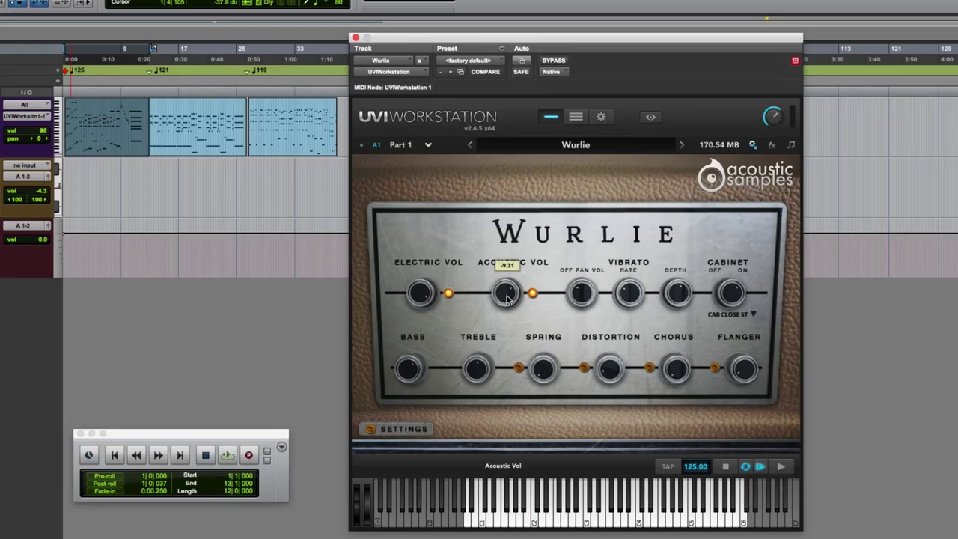
mouse_move(578, 301)
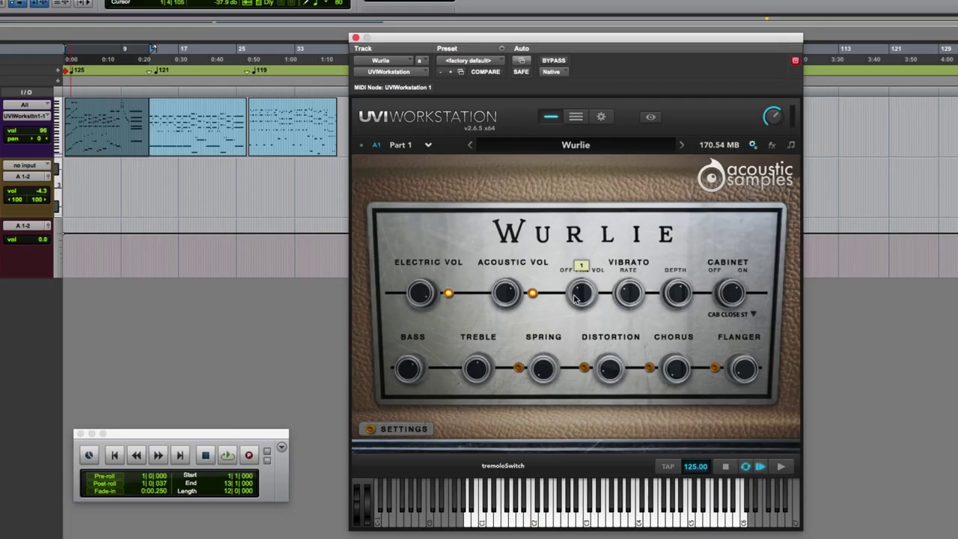
left_click_drag(576, 298, 583, 241)
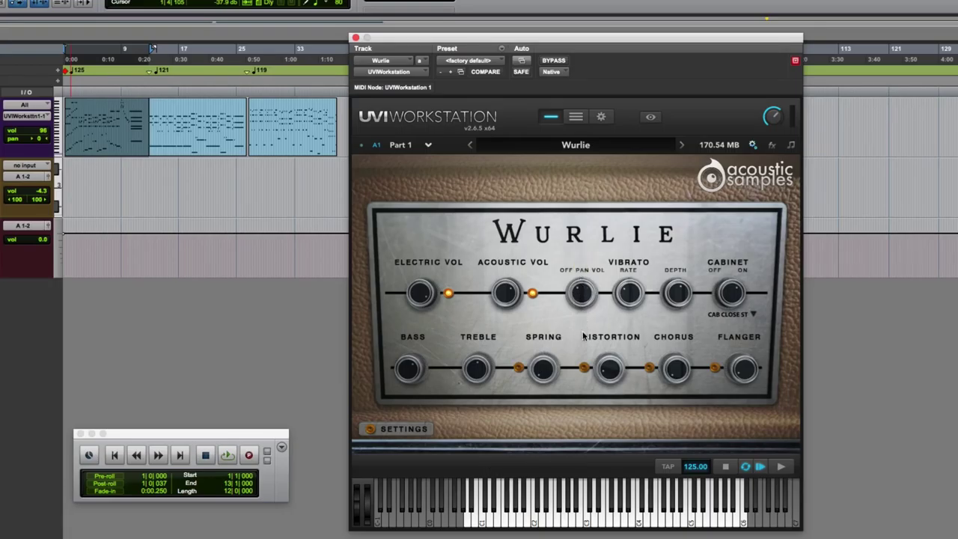
mouse_move(677, 303)
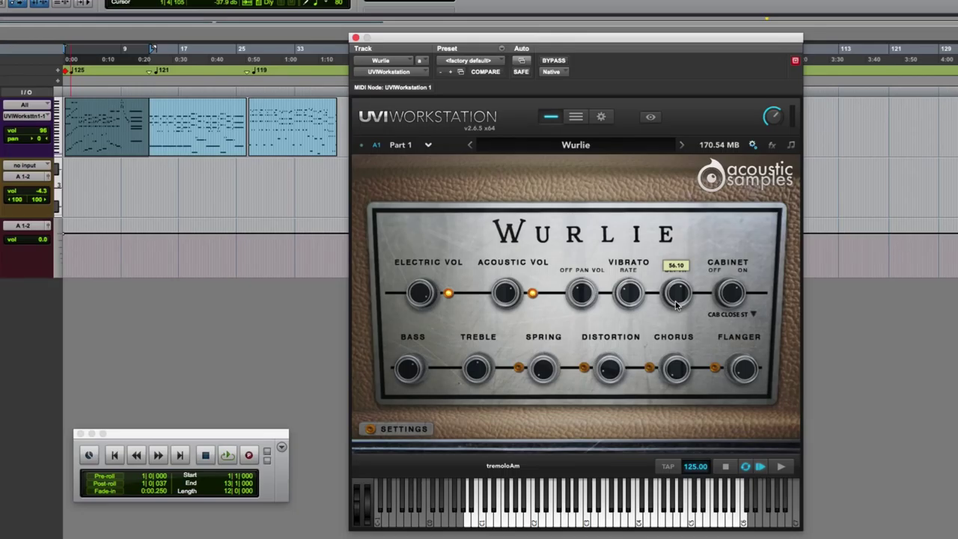
mouse_move(723, 300)
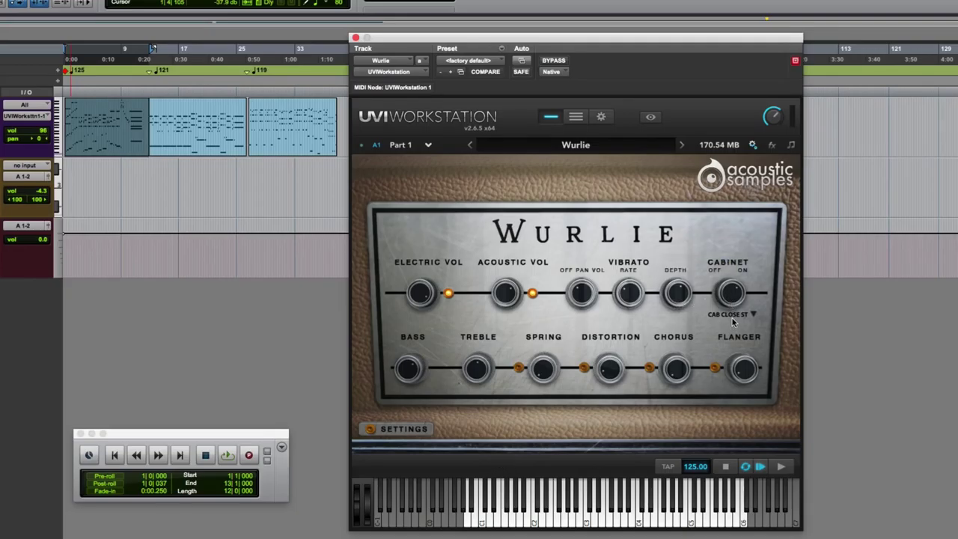
left_click(732, 315)
left_click(732, 325)
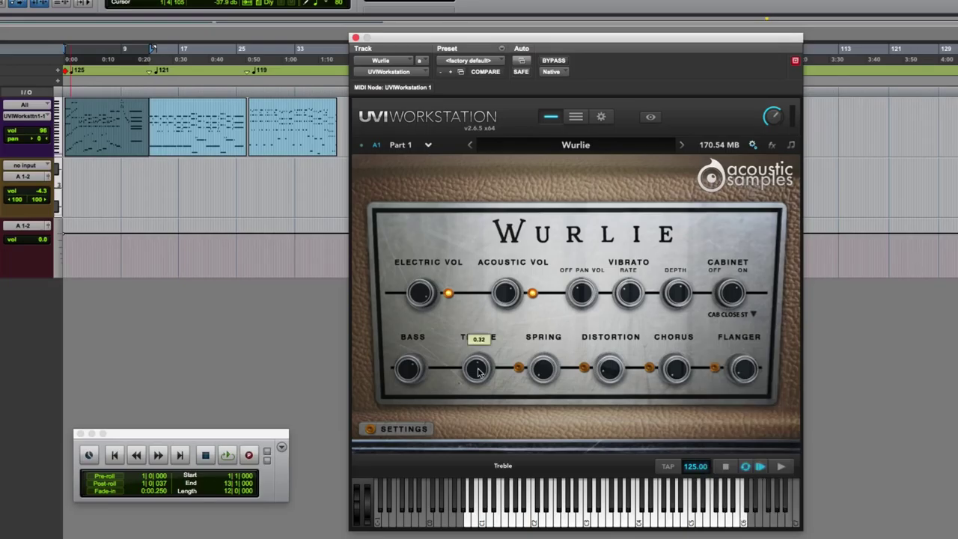
mouse_move(401, 376)
mouse_move(476, 372)
mouse_move(535, 374)
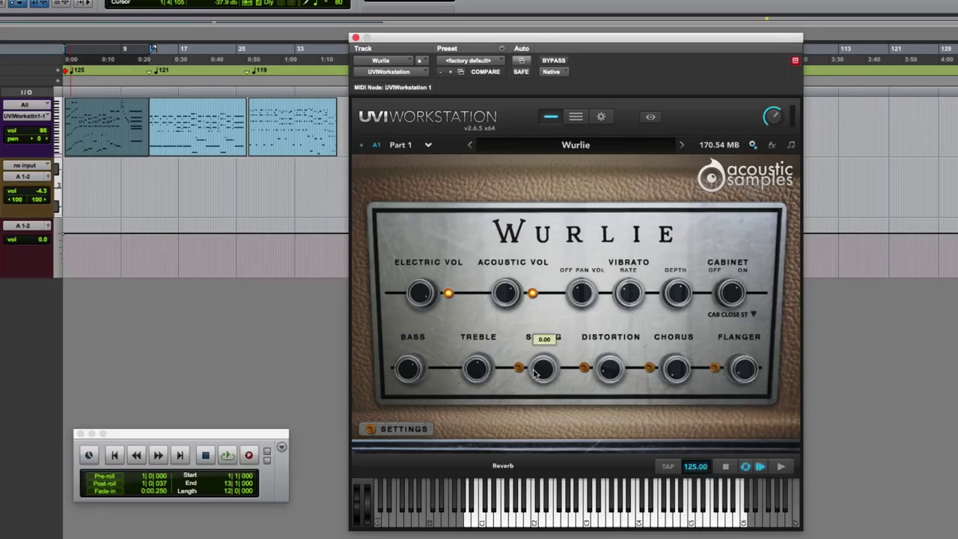
mouse_move(610, 369)
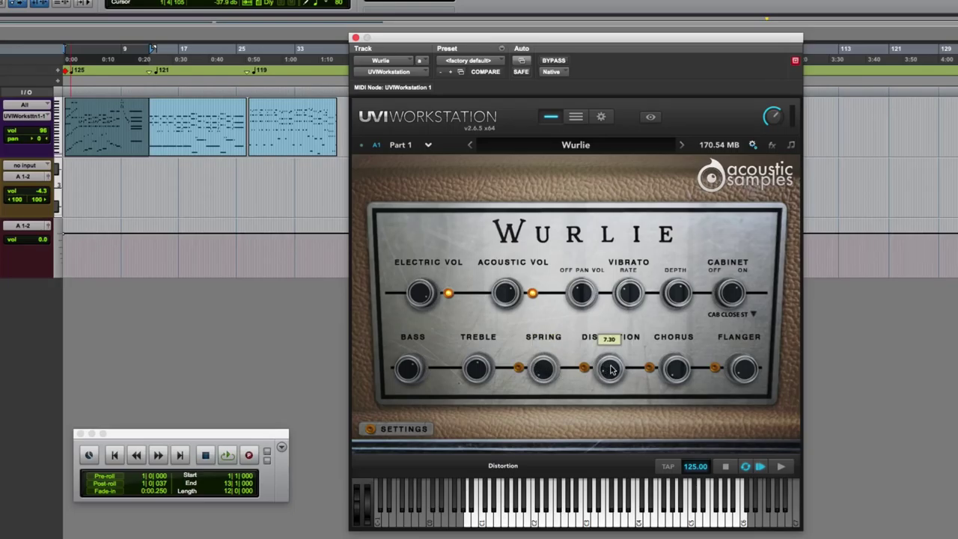
mouse_move(676, 374)
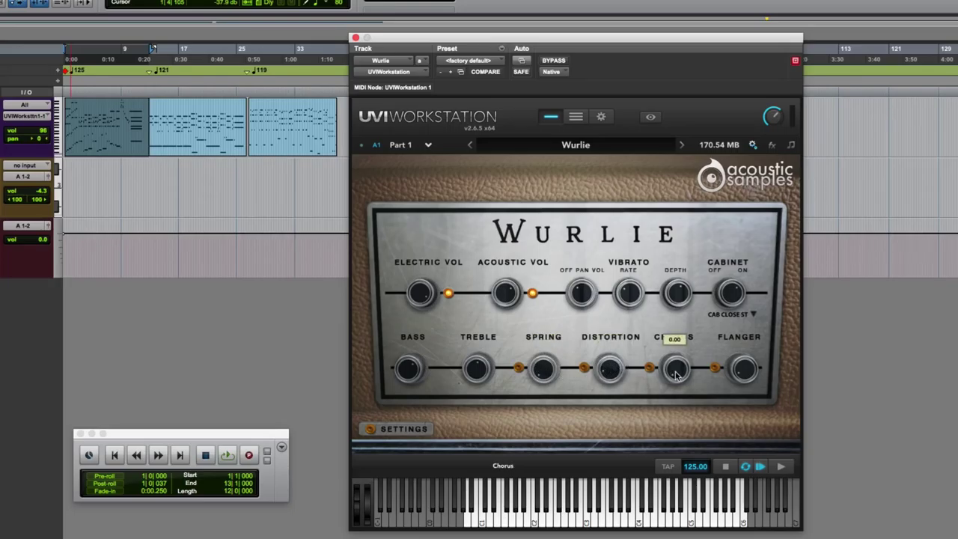
mouse_move(743, 377)
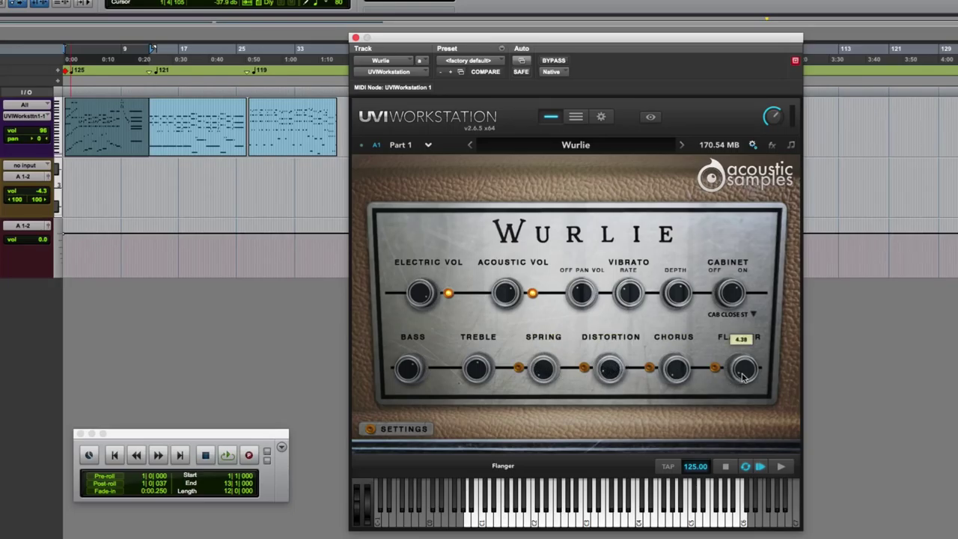
- Review the Wurlie's additional settings for resonance, spring length, cabinet distance, modulation speed and velocity, and return to the main controls
left_click(369, 430)
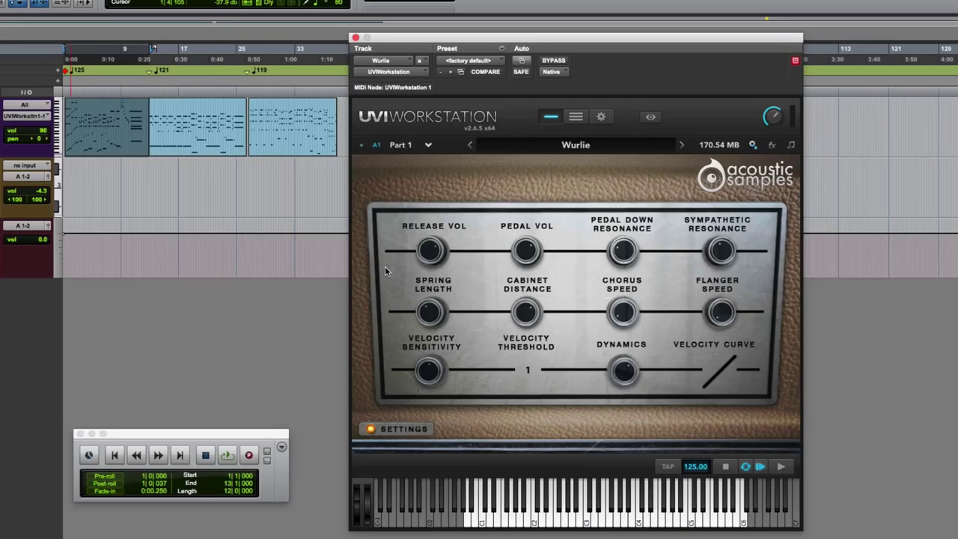
mouse_move(522, 258)
mouse_move(620, 251)
mouse_move(715, 251)
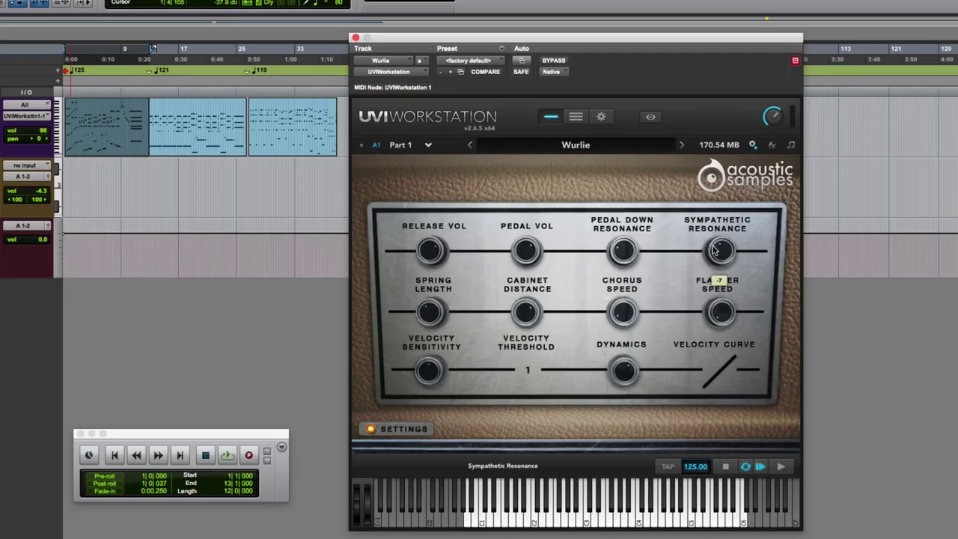
mouse_move(425, 318)
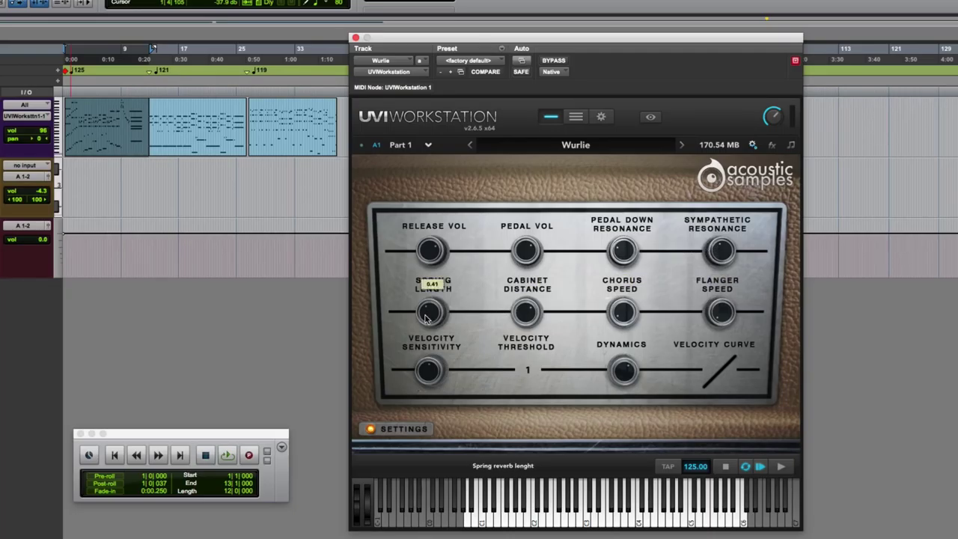
mouse_move(521, 315)
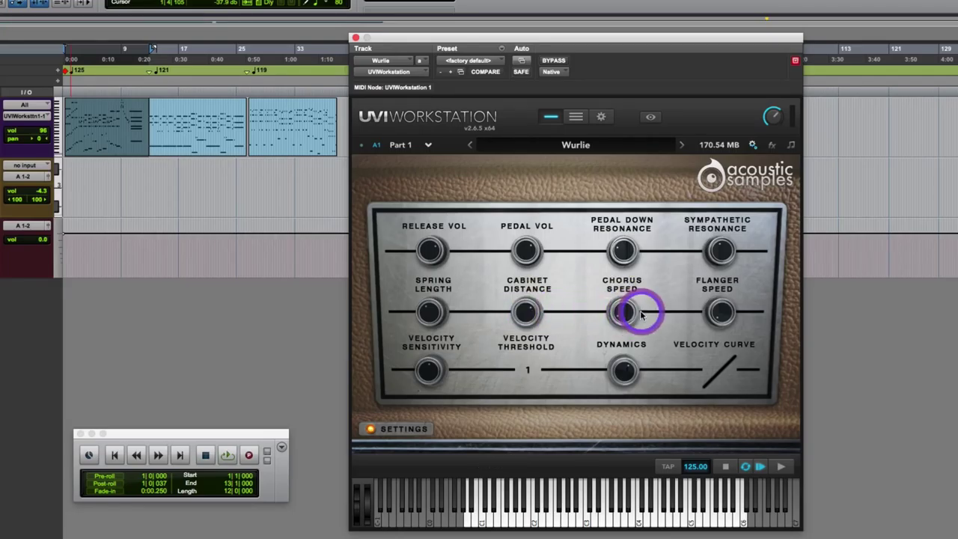
mouse_move(717, 313)
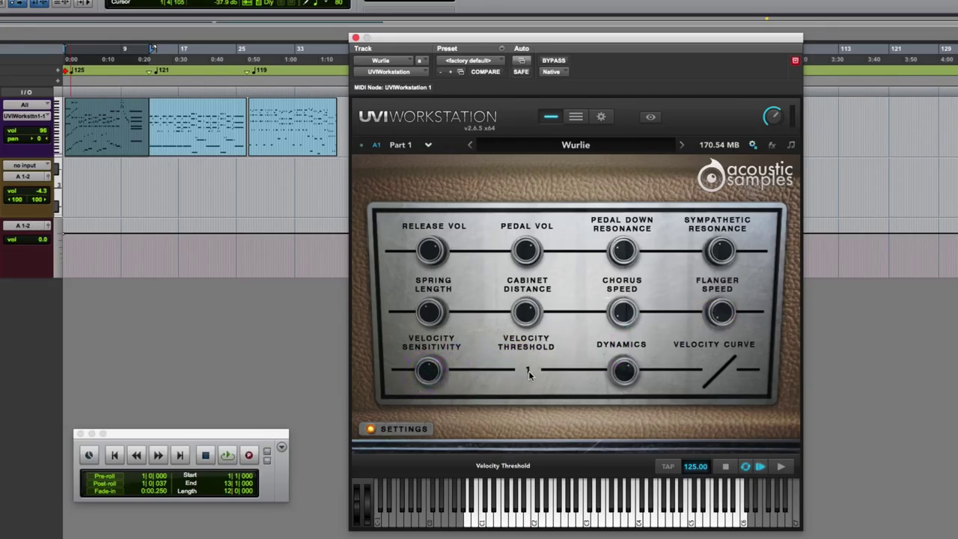
mouse_move(713, 383)
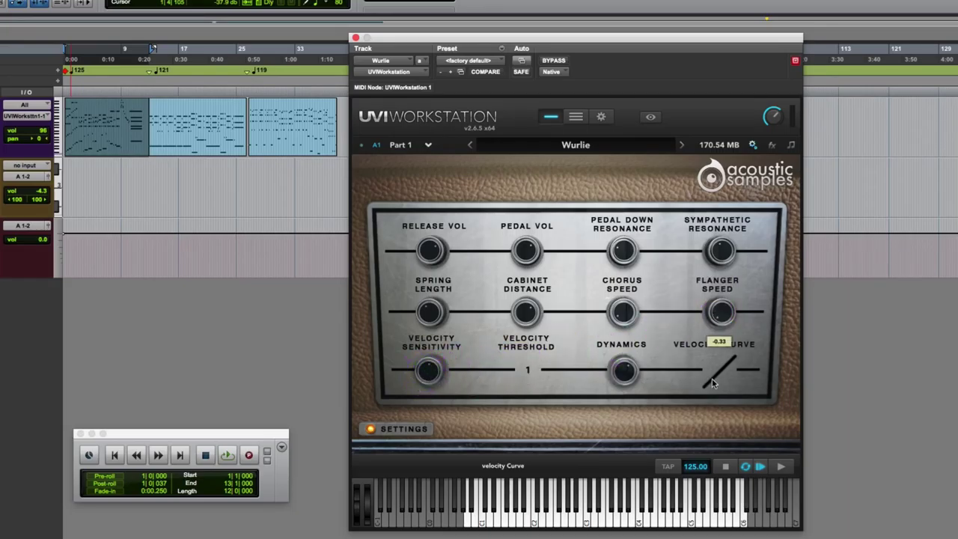
left_click(371, 430)
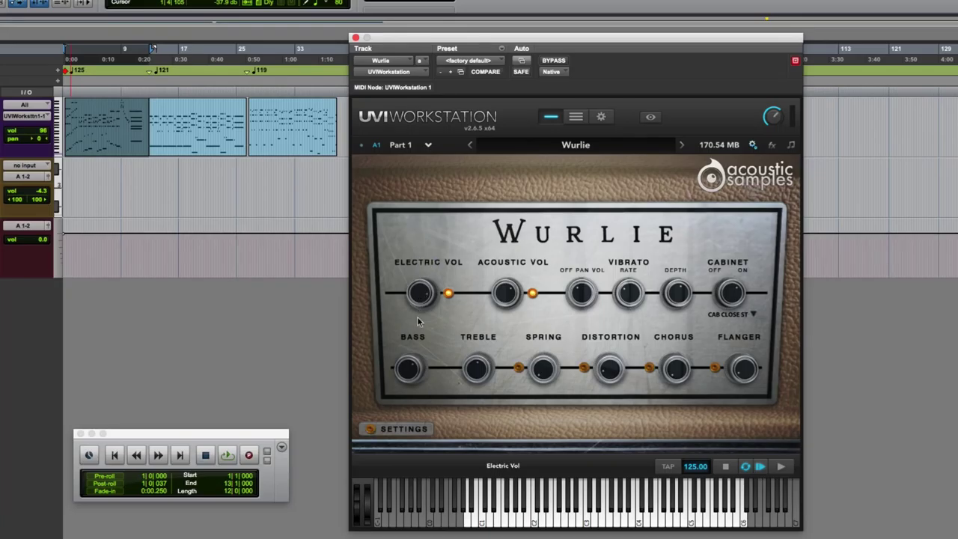
- Start playback, lower the electric volume to -50.00 and adjust the acoustic volume to hear the acoustic sound alone
mouse_move(421, 299)
key("space")
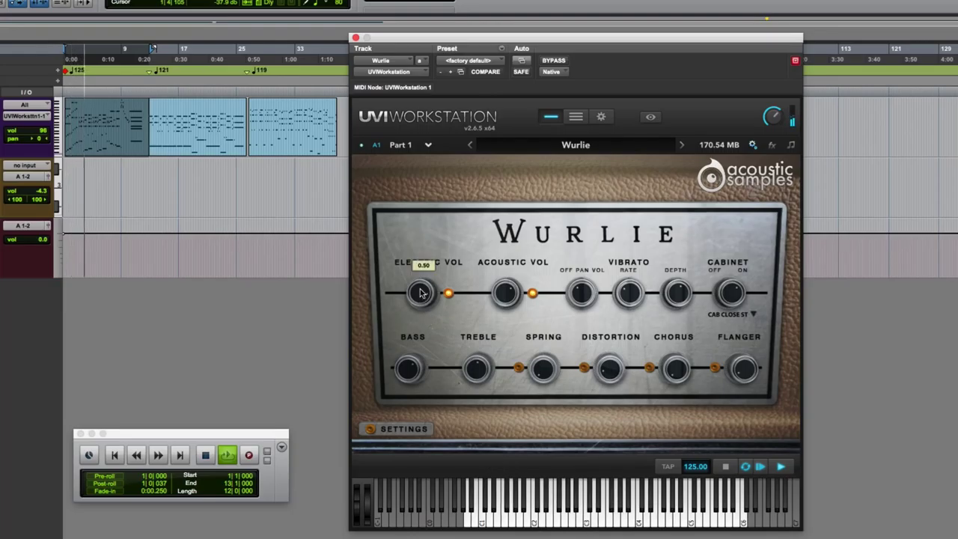
left_click_drag(421, 292, 424, 440)
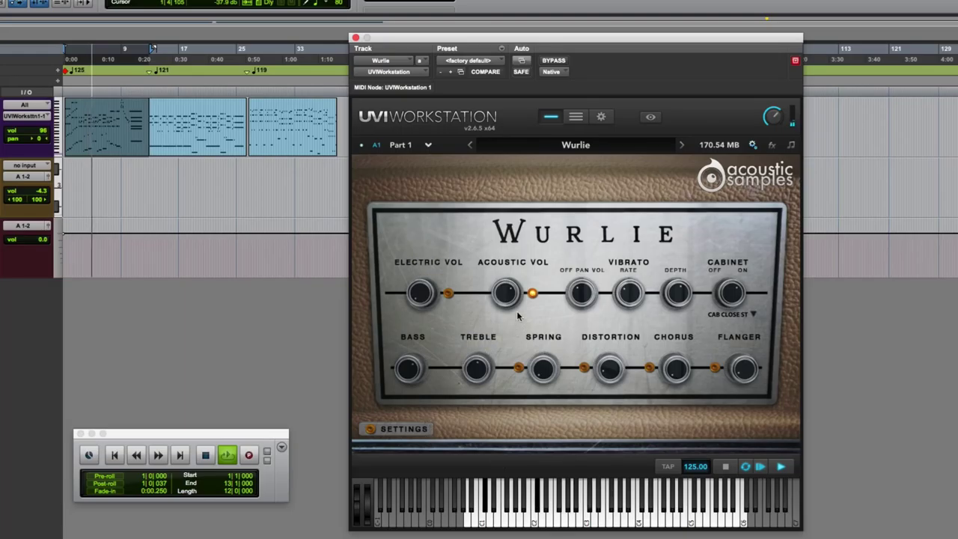
mouse_move(495, 279)
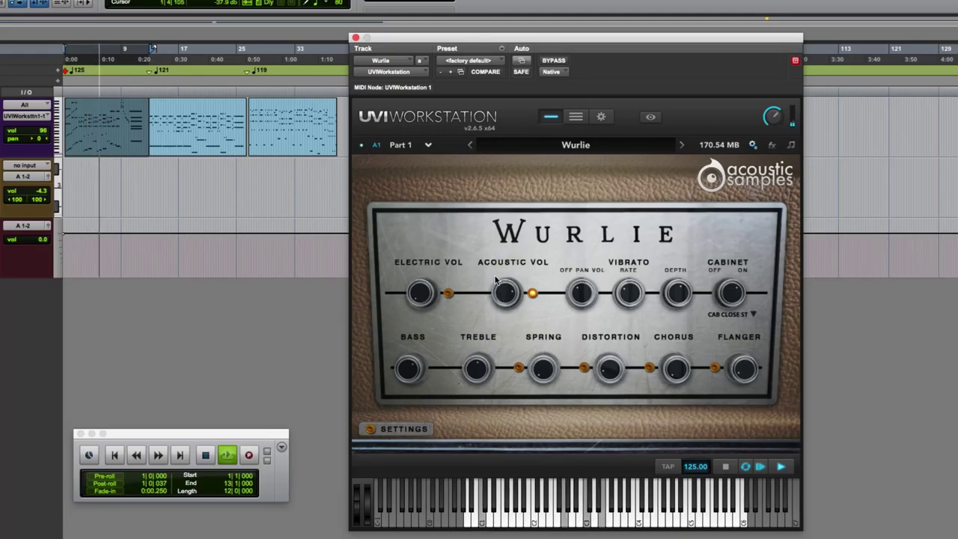
left_click_drag(498, 287, 503, 305)
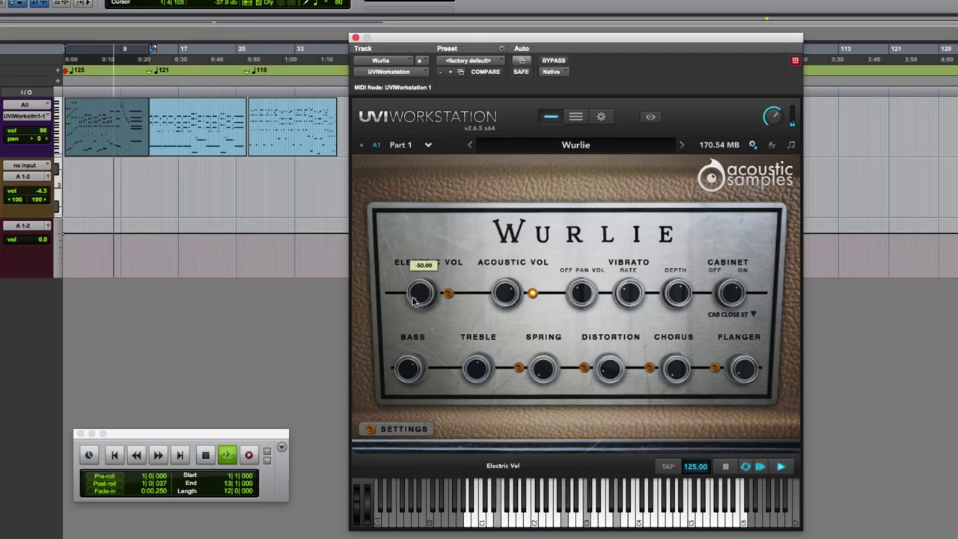
- Raise the electric volume again and set the acoustic volume to about -14.44
left_click_drag(417, 299, 411, 149)
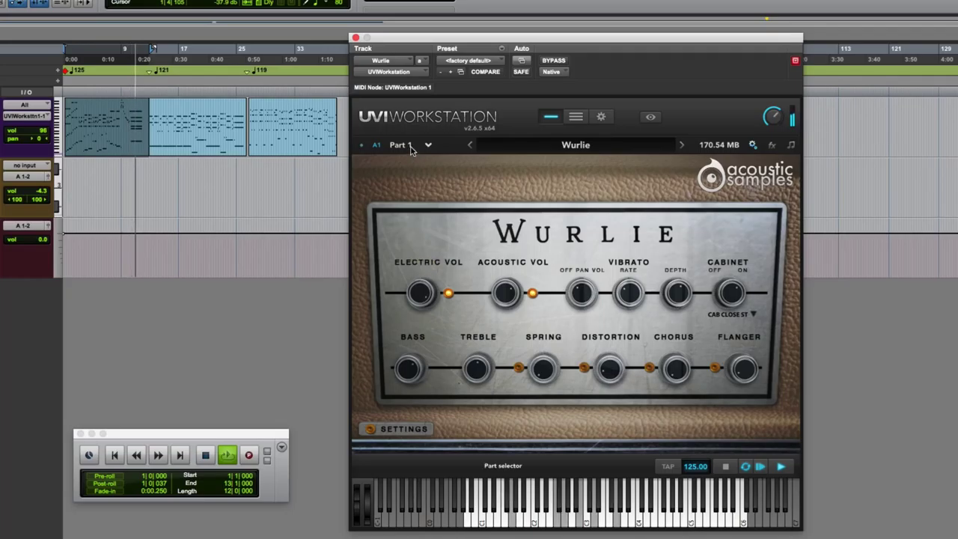
mouse_move(503, 290)
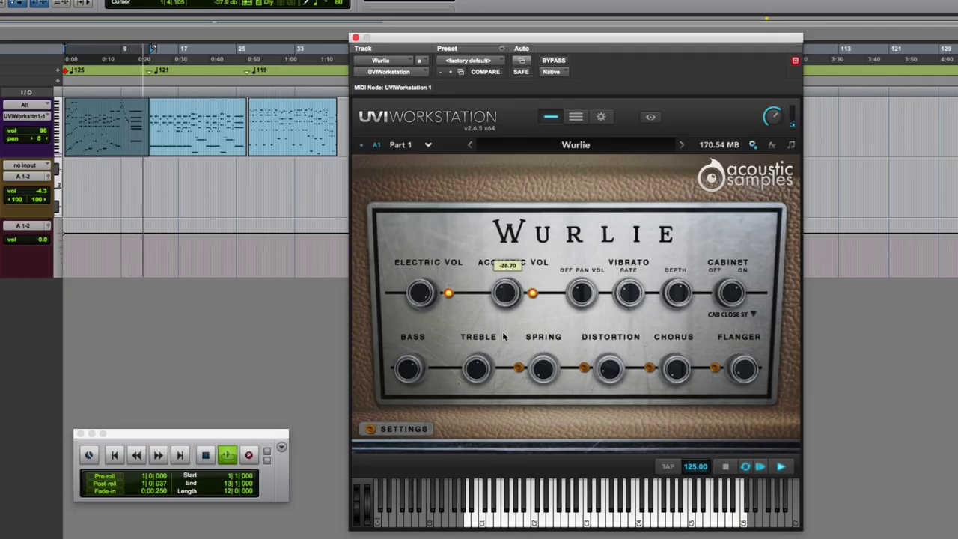
left_click_drag(503, 292, 502, 300)
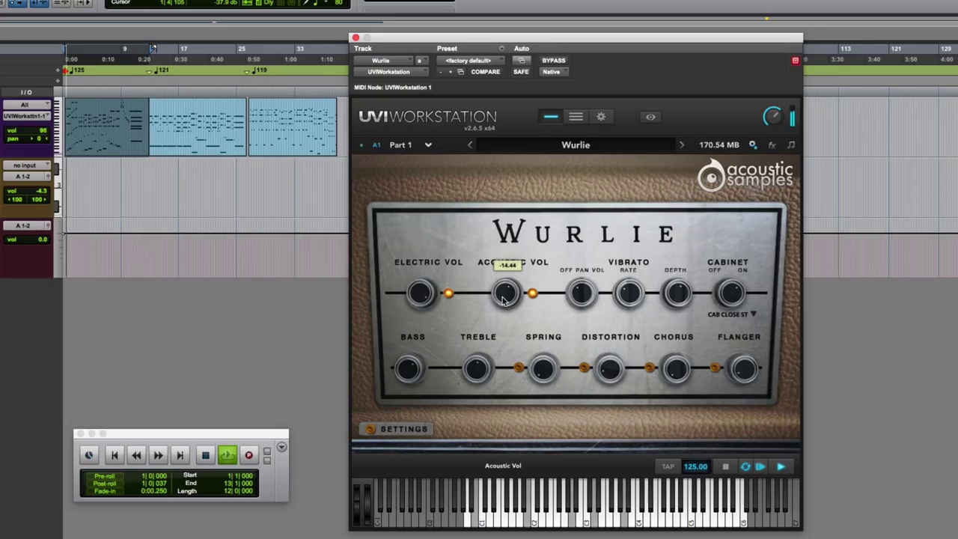
- Audition the vibrato in Pan mode during playback and adjust its depth
mouse_move(576, 300)
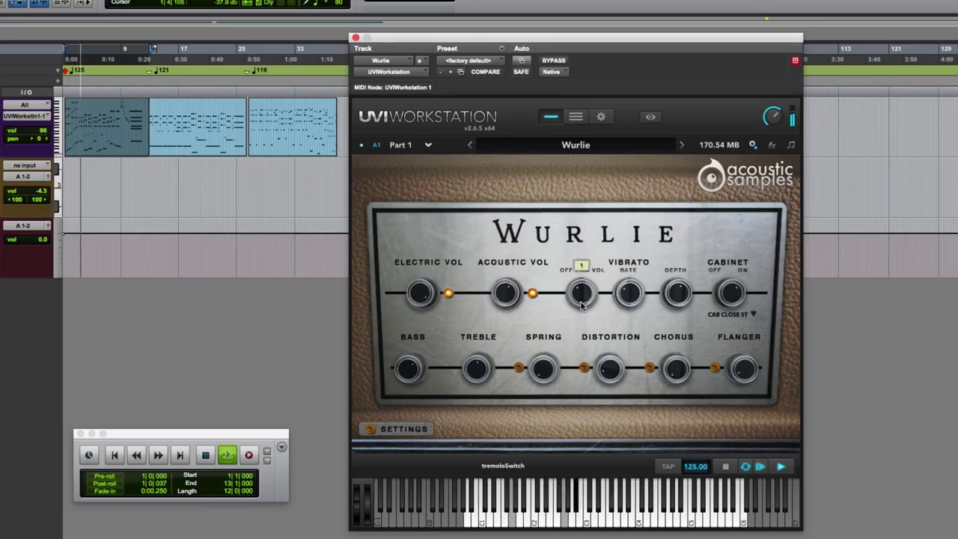
left_click_drag(581, 303, 580, 283)
mouse_move(627, 267)
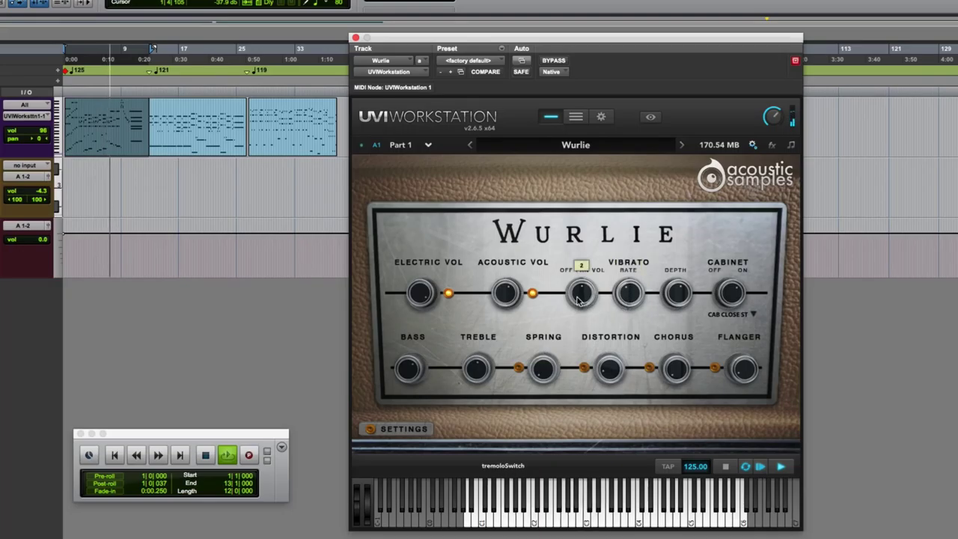
mouse_move(619, 297)
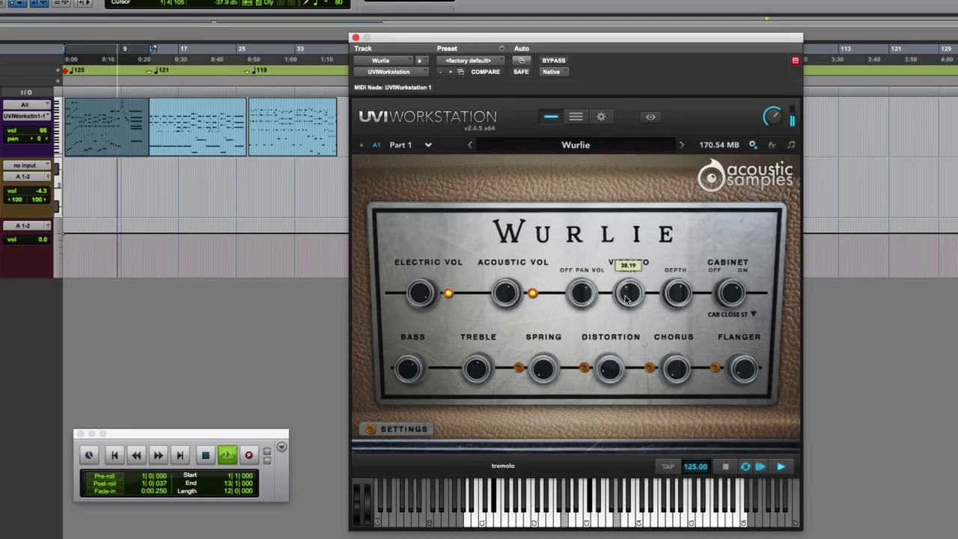
mouse_move(675, 298)
left_click_drag(675, 298, 670, 240)
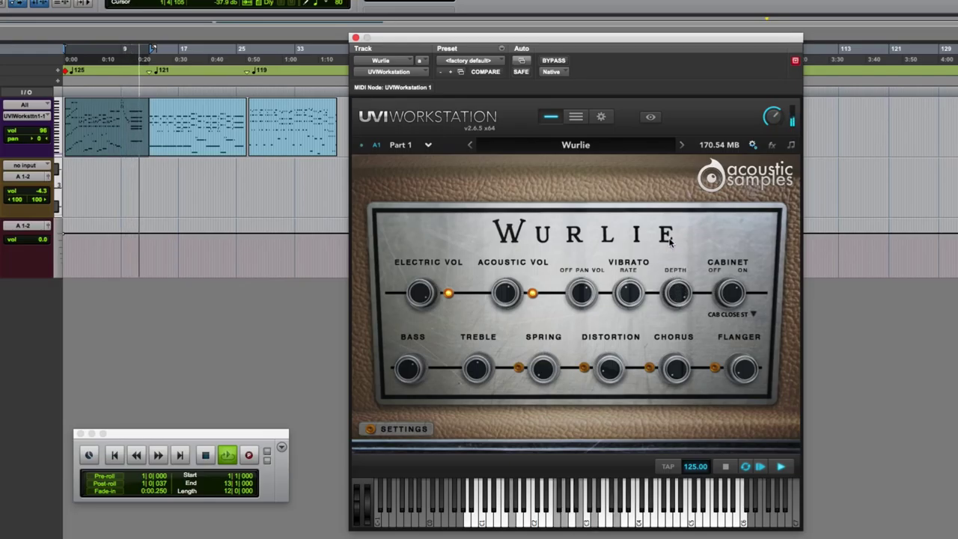
- Switch the vibrato to Vol mode and set its depth to about 56.95
mouse_move(582, 297)
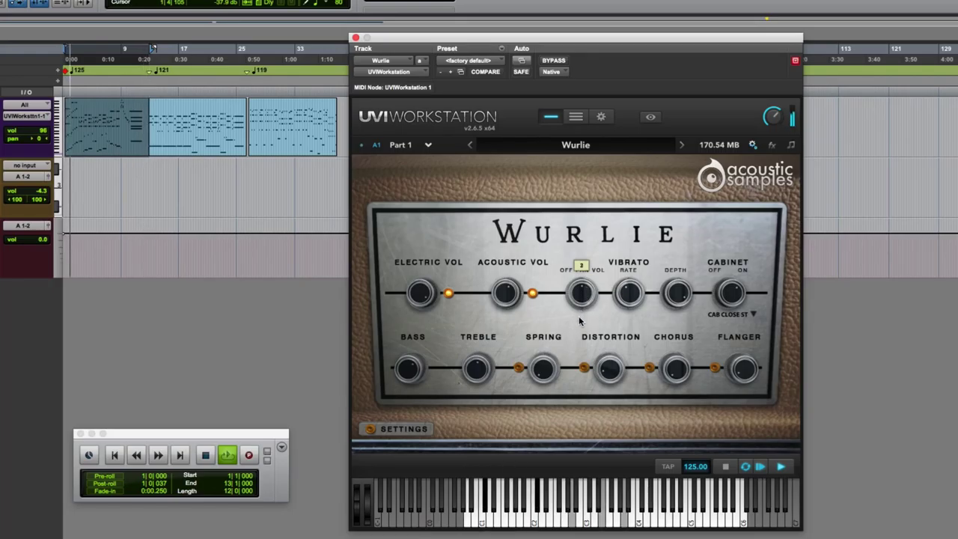
mouse_move(673, 291)
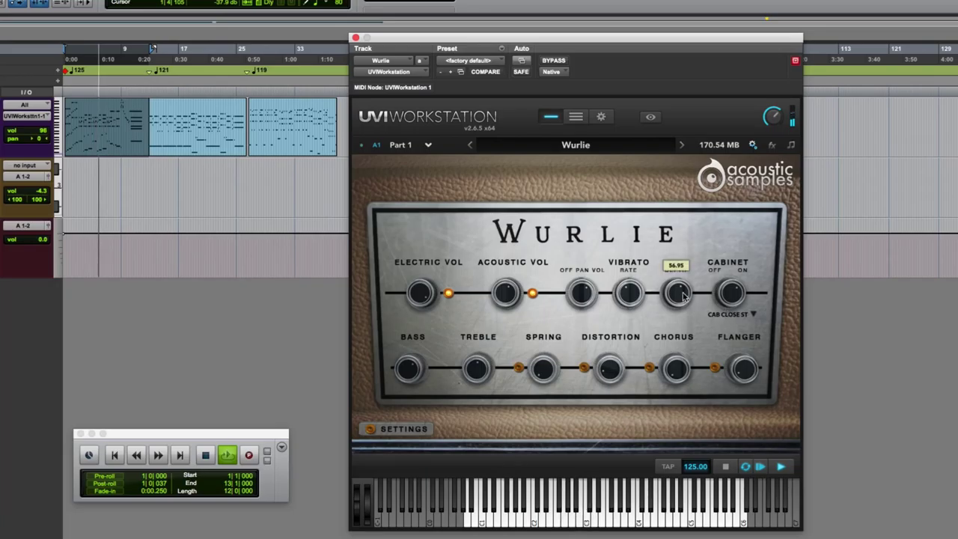
- Change the cabinet model to CAB PLAYER ST
mouse_move(741, 307)
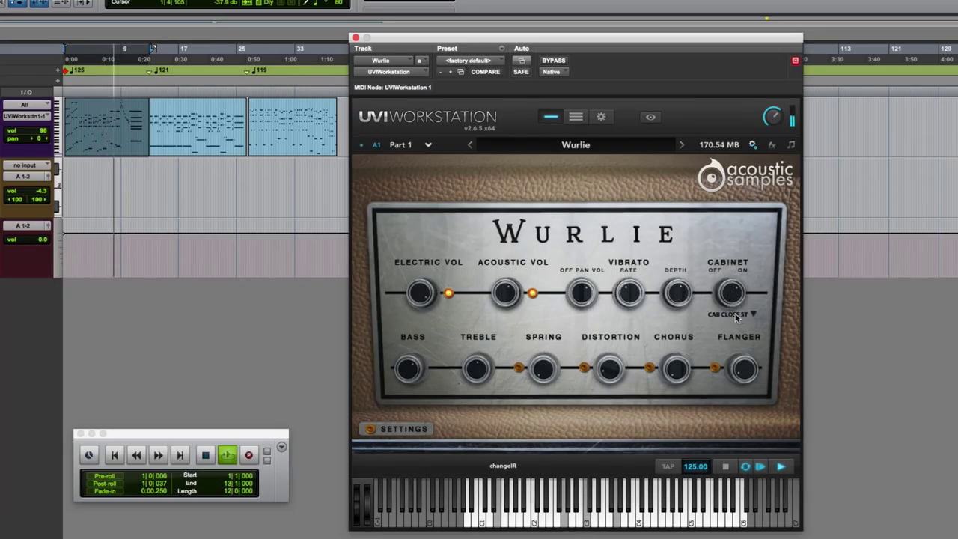
left_click(735, 315)
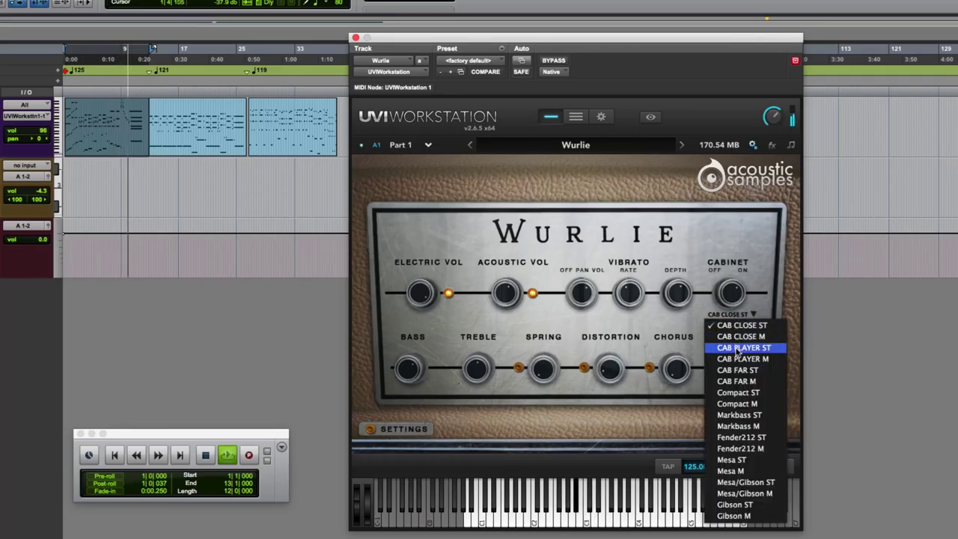
left_click(736, 347)
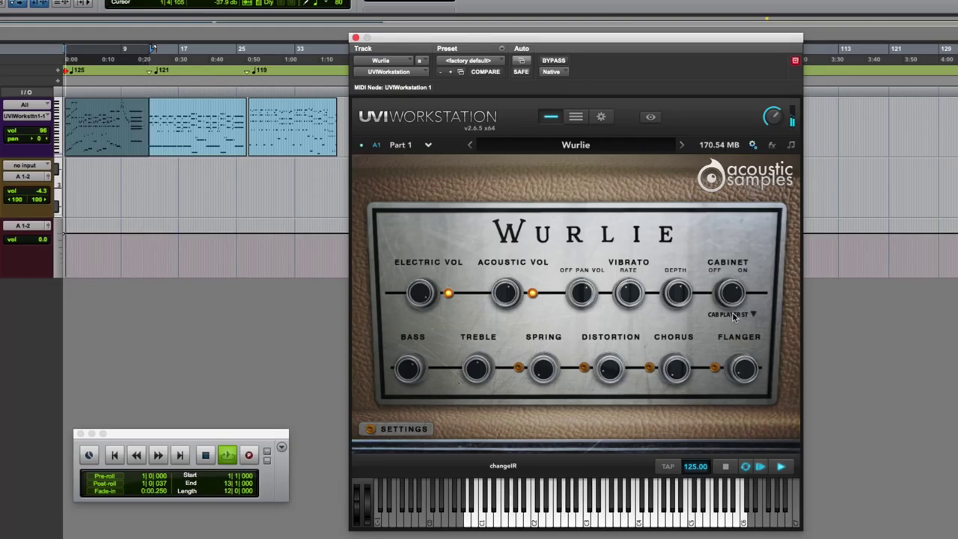
- Audition the CAB FAR ST, Compact ST, Markbass ST and Fender212 ST cabinet models one after another during playback
left_click(734, 317)
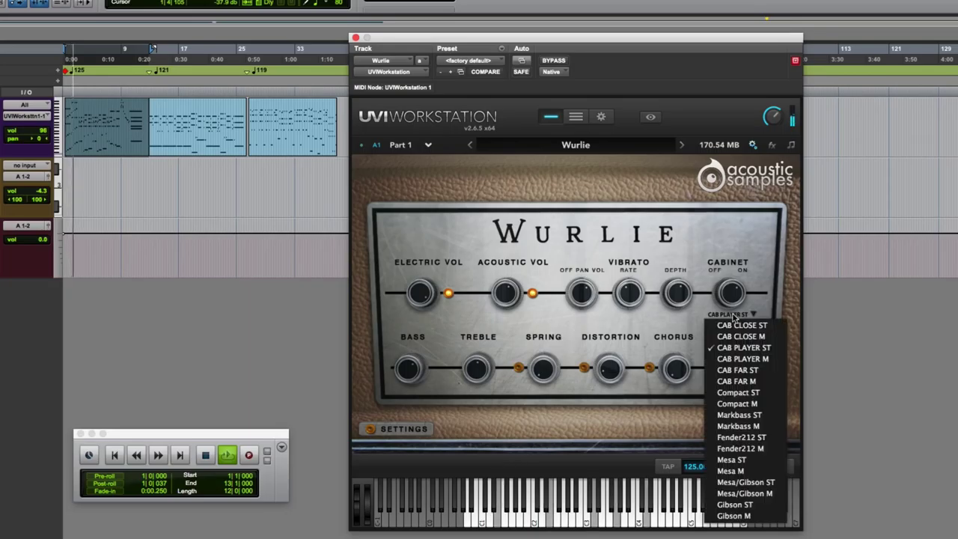
left_click(733, 368)
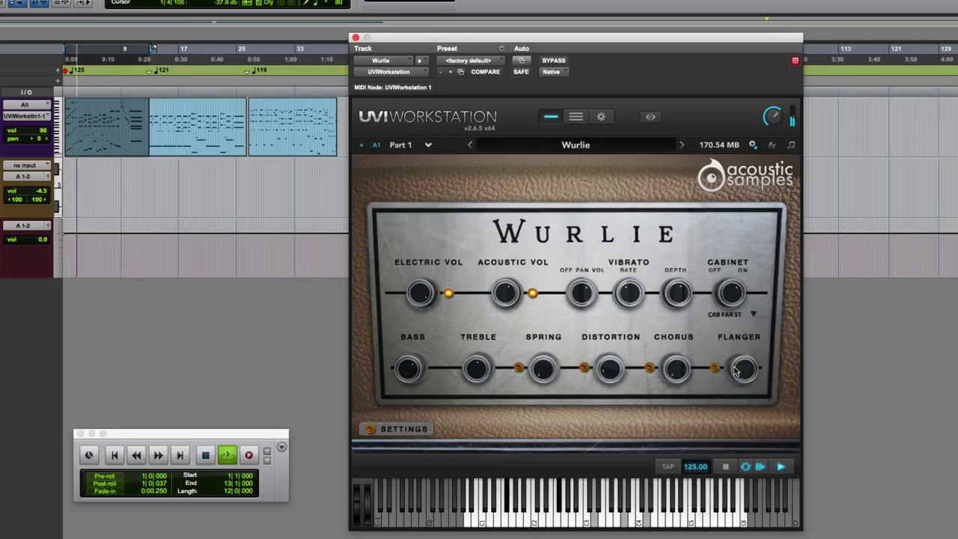
left_click(739, 316)
left_click(739, 392)
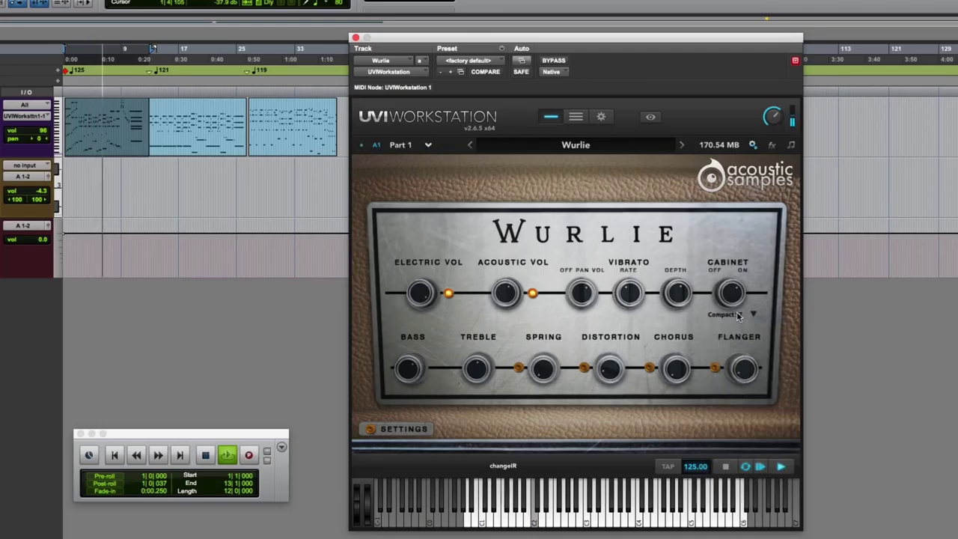
left_click(737, 315)
left_click(741, 416)
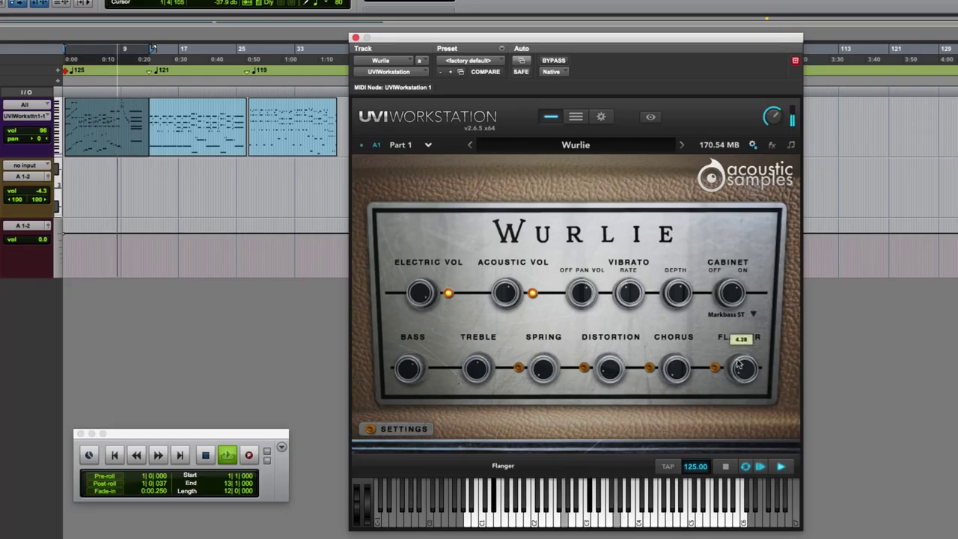
left_click(737, 314)
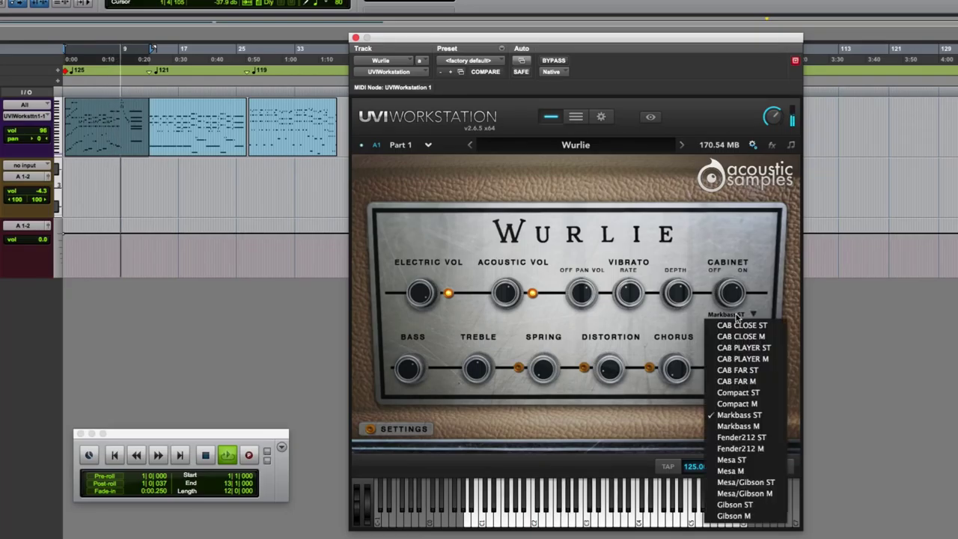
left_click(740, 438)
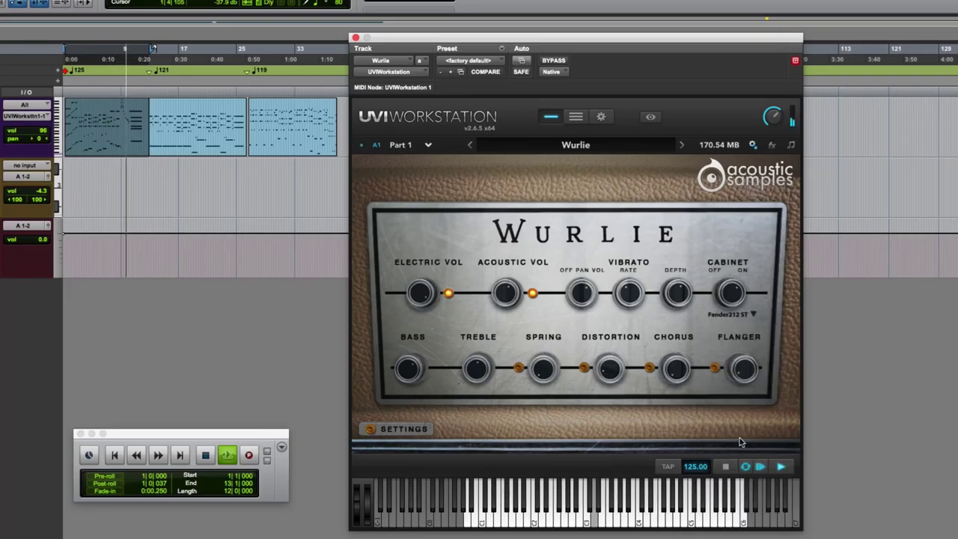
- Audition the Mesa ST, Mesa/Gibson ST and Gibson ST cabinets, and return the cabinet model to CAB PLAYER ST
left_click(731, 316)
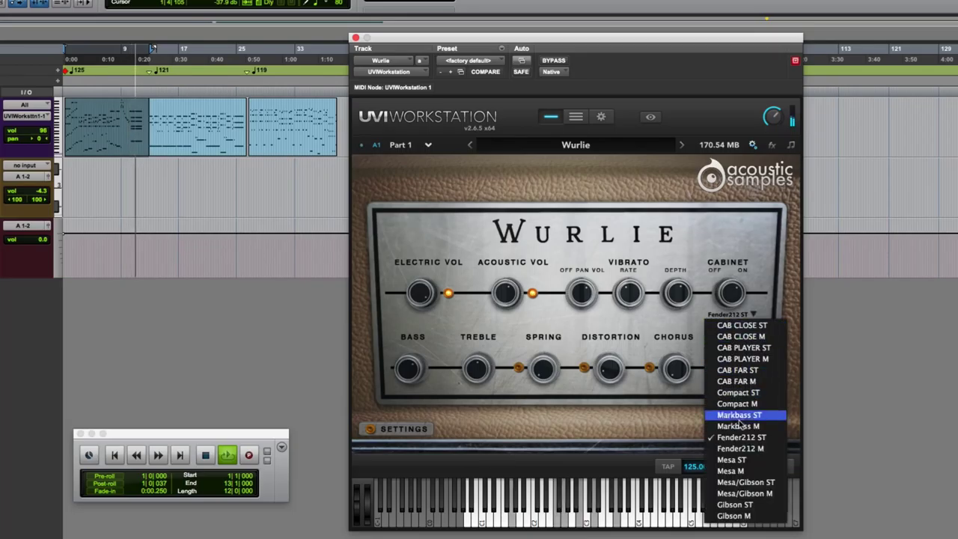
left_click(737, 461)
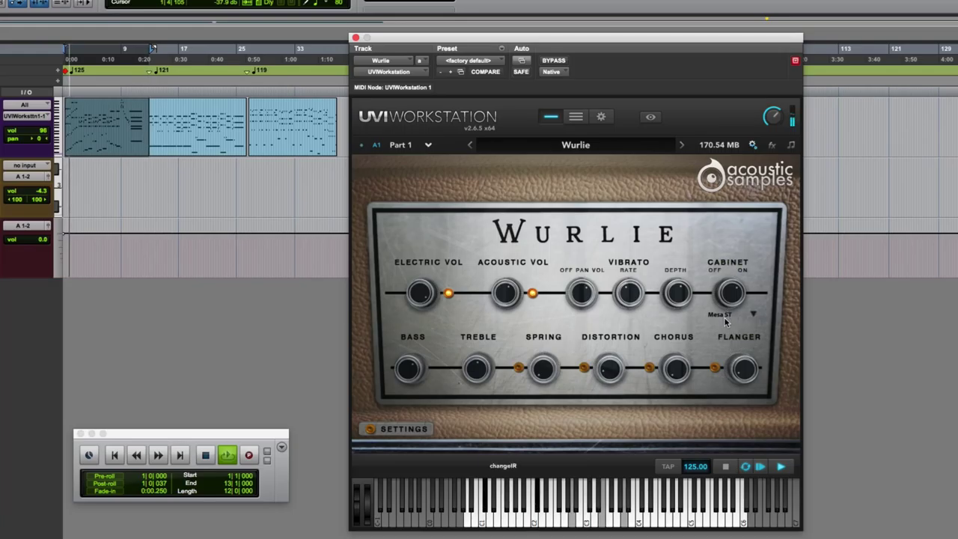
left_click(731, 315)
left_click(730, 482)
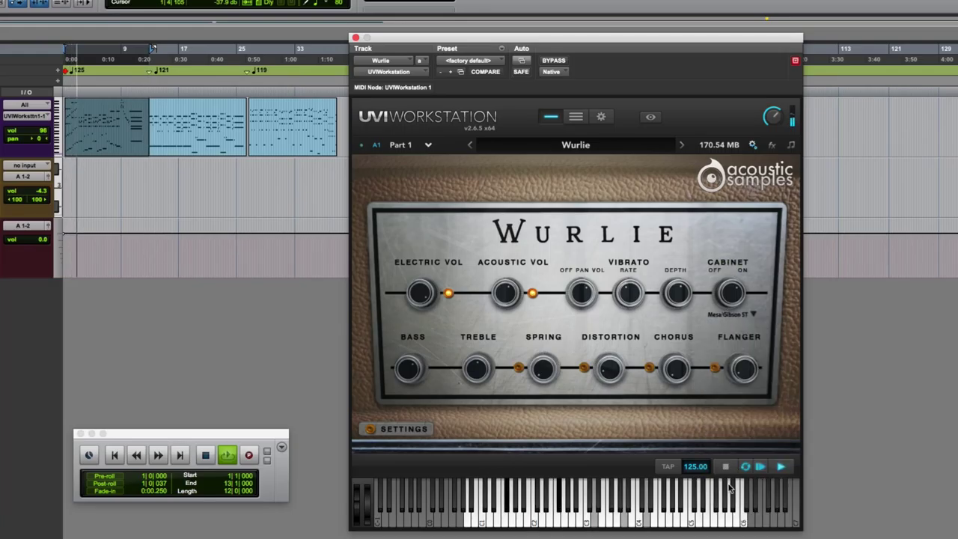
left_click(722, 315)
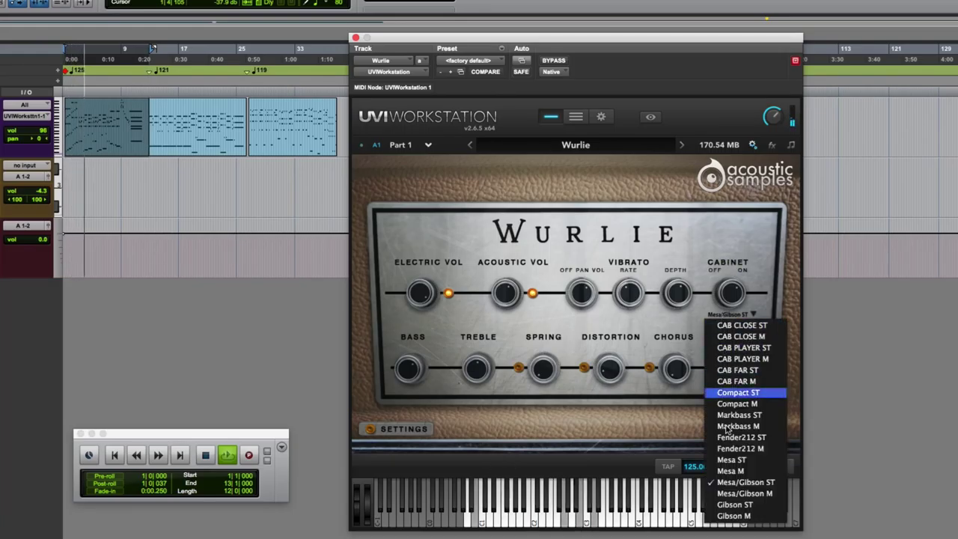
left_click(727, 507)
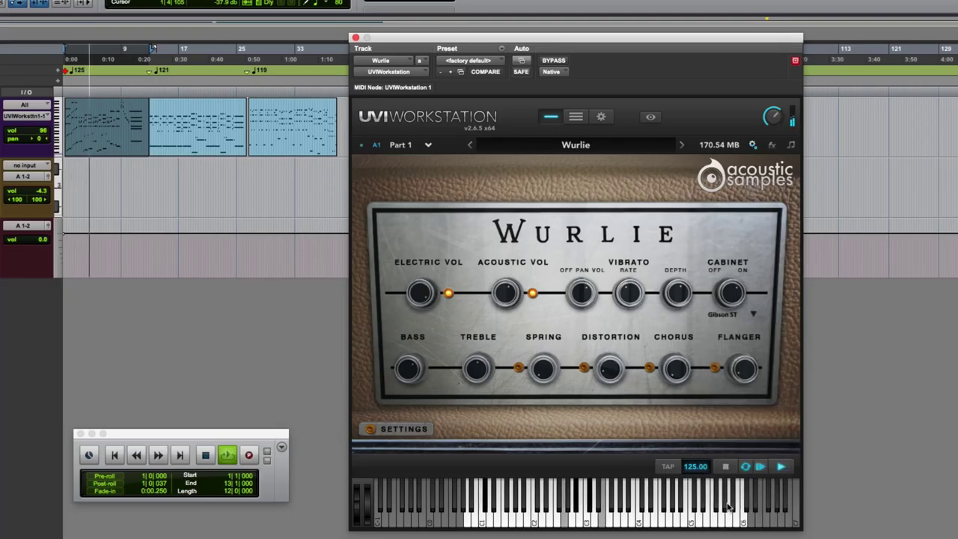
left_click(722, 315)
left_click(726, 348)
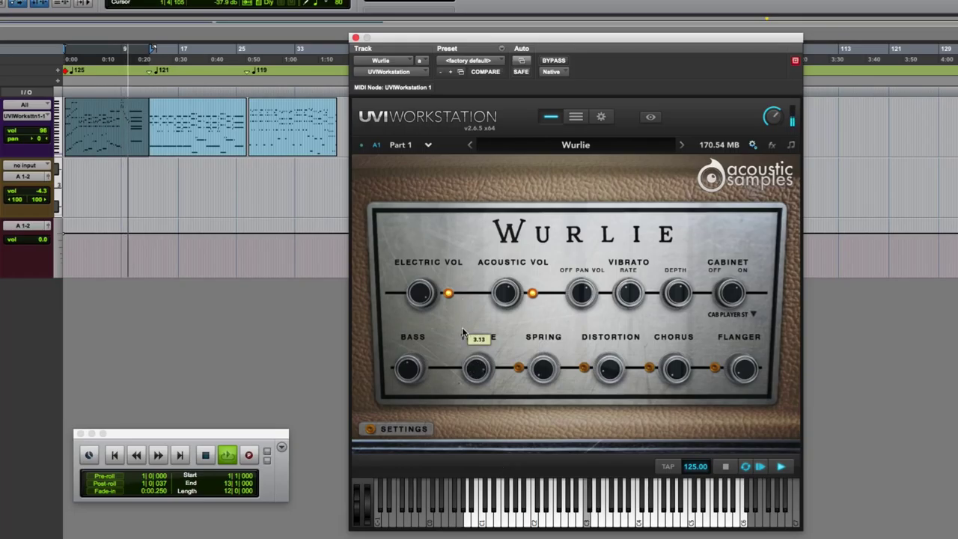
- Turn on the spring reverb and vary its amount while the track plays
left_click(518, 369)
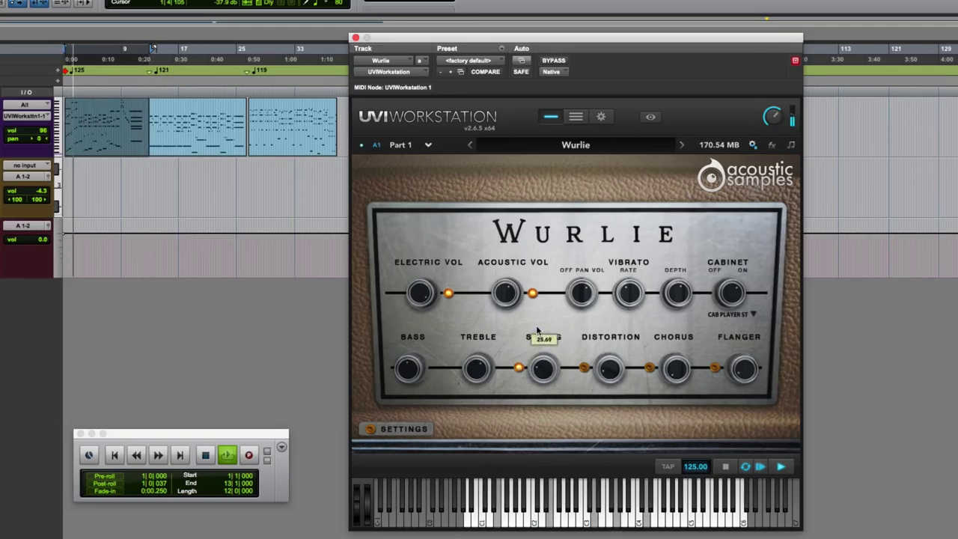
left_click_drag(537, 330, 530, 249)
left_click_drag(531, 330, 530, 349)
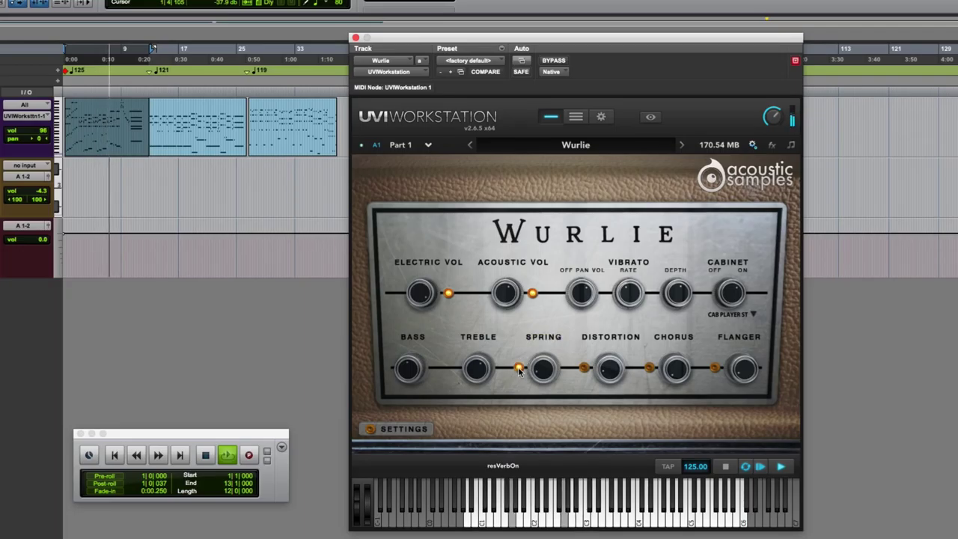
- Turn on the distortion and set its amount to about 6.08
left_click(584, 367)
mouse_move(606, 366)
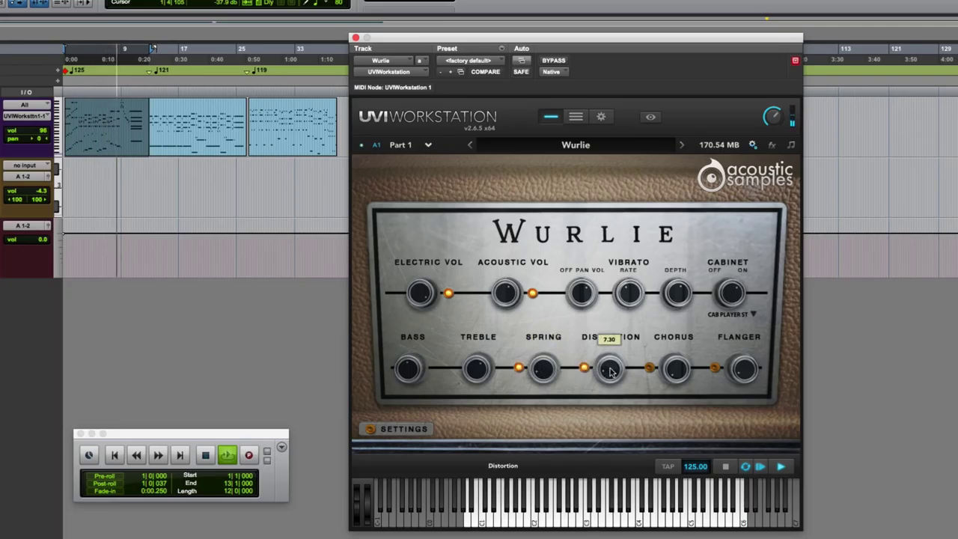
left_click_drag(605, 366, 604, 374)
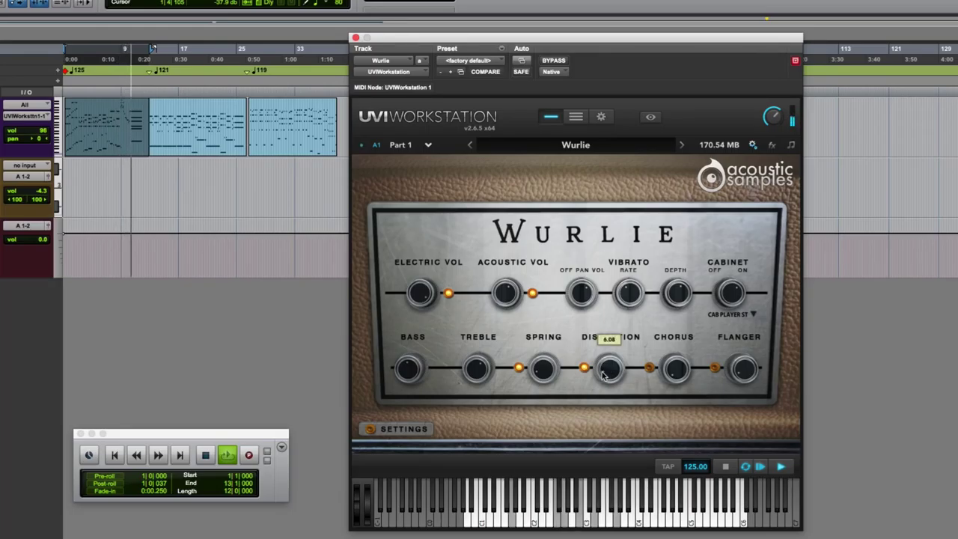
- Switch playback to the second MIDI clip on the Wurlie track and lower the distortion to about 3.00
key("space")
left_click(199, 154)
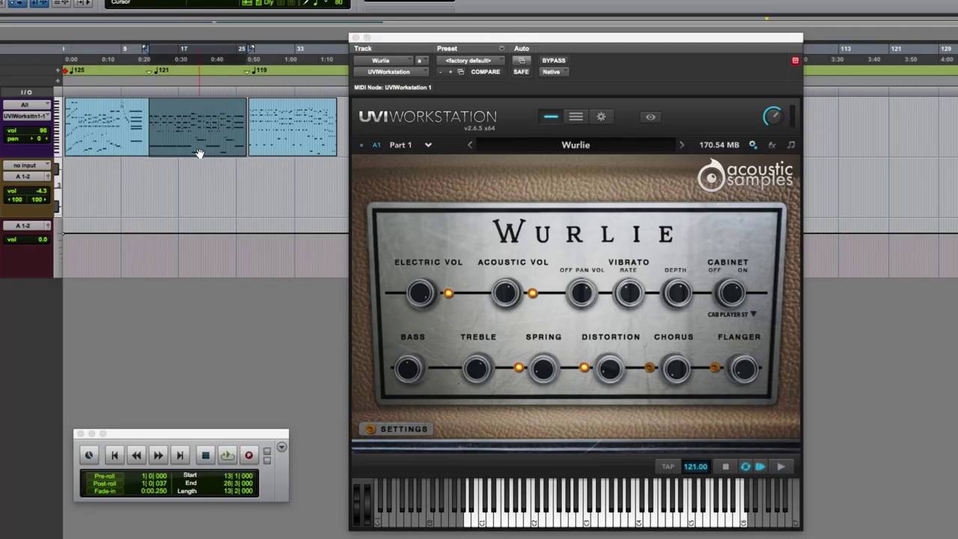
key("space")
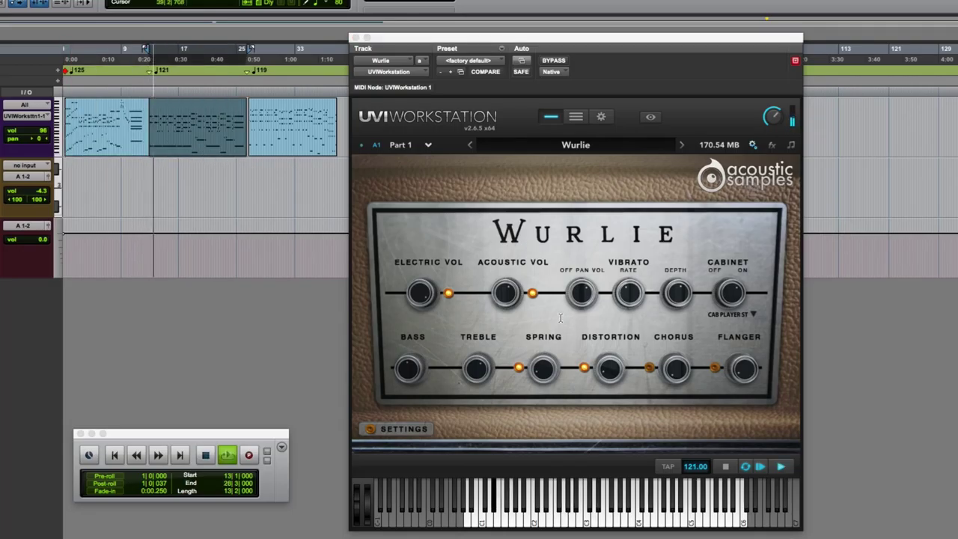
mouse_move(610, 368)
left_click_drag(611, 368, 607, 378)
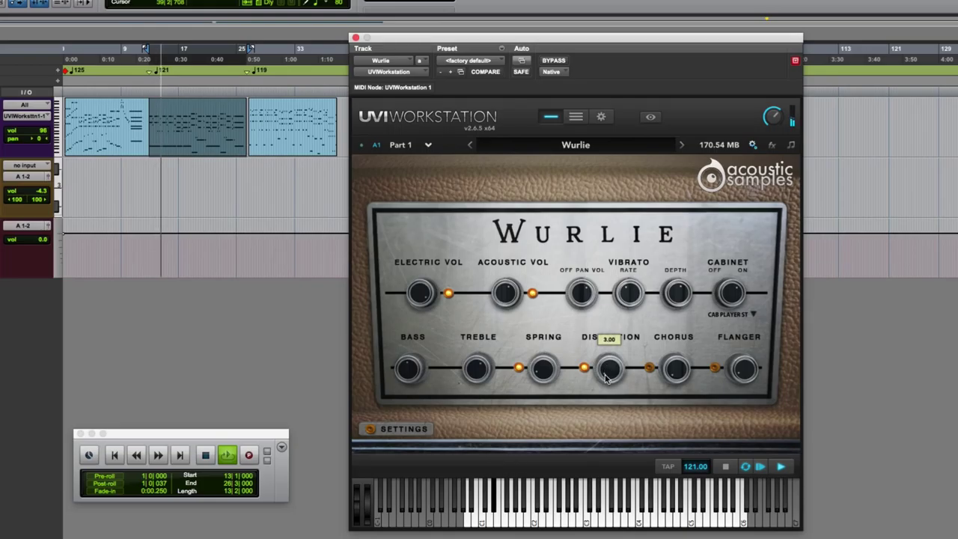
- Turn on the chorus and adjust its amount, and switch the distortion off
left_click(648, 368)
mouse_move(672, 369)
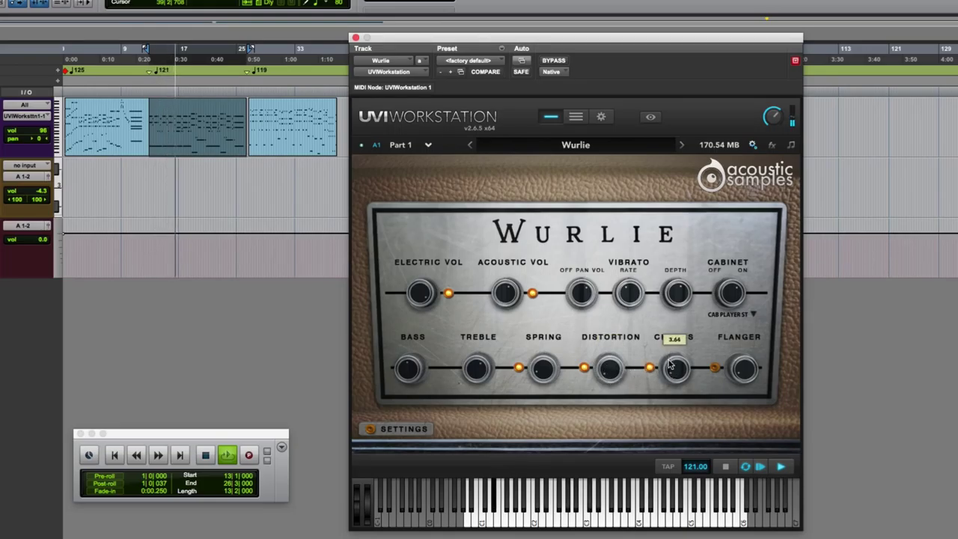
left_click_drag(671, 364, 671, 369)
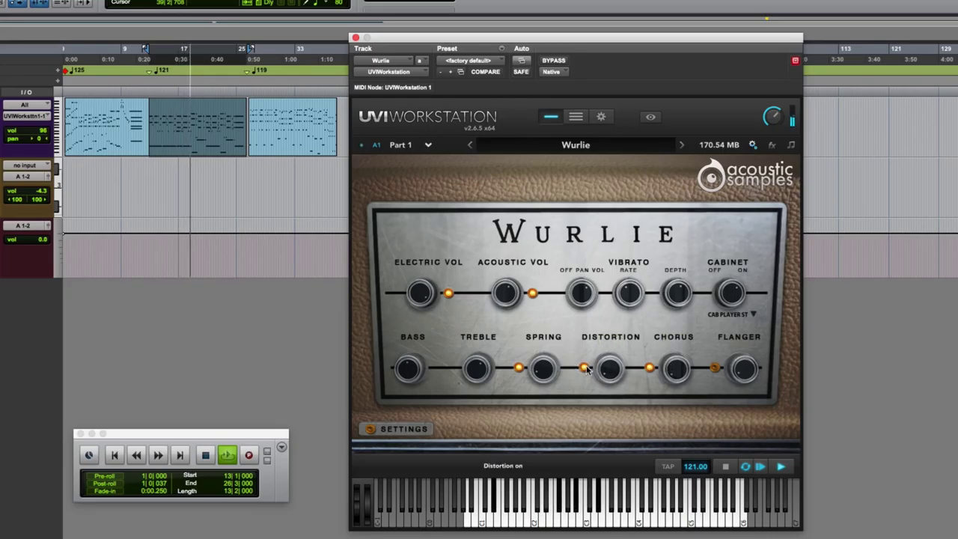
mouse_move(548, 372)
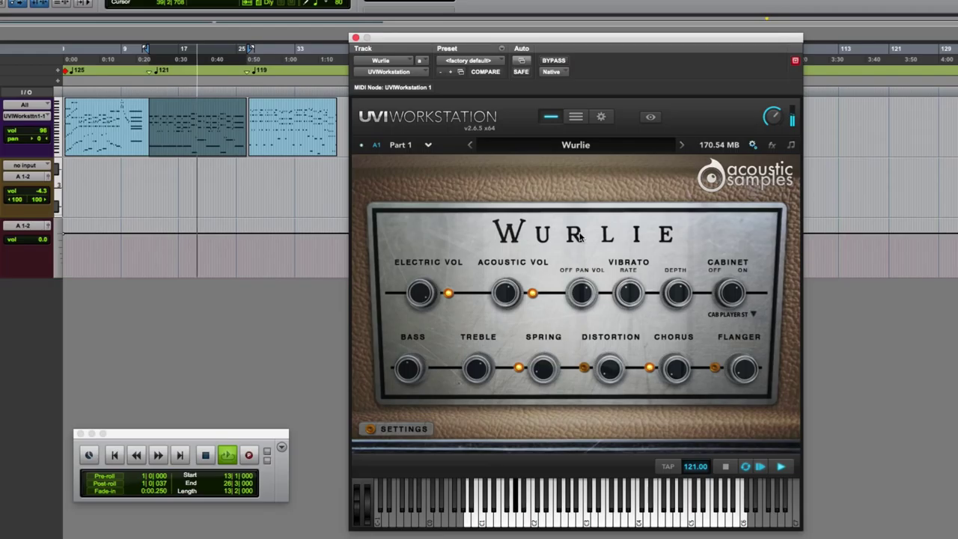
- Open the instrument's settings page and set the chorus speed to about 0.41 while listening
left_click(370, 430)
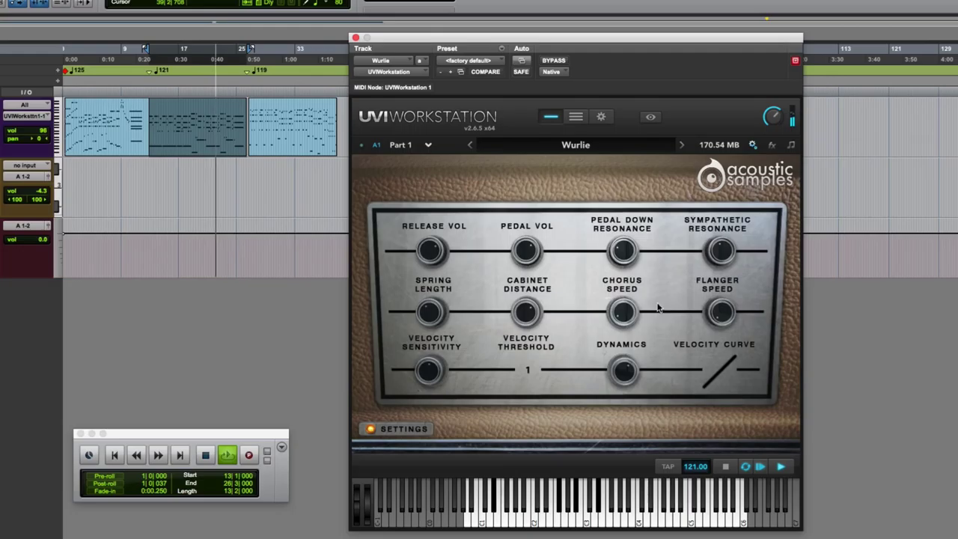
mouse_move(618, 264)
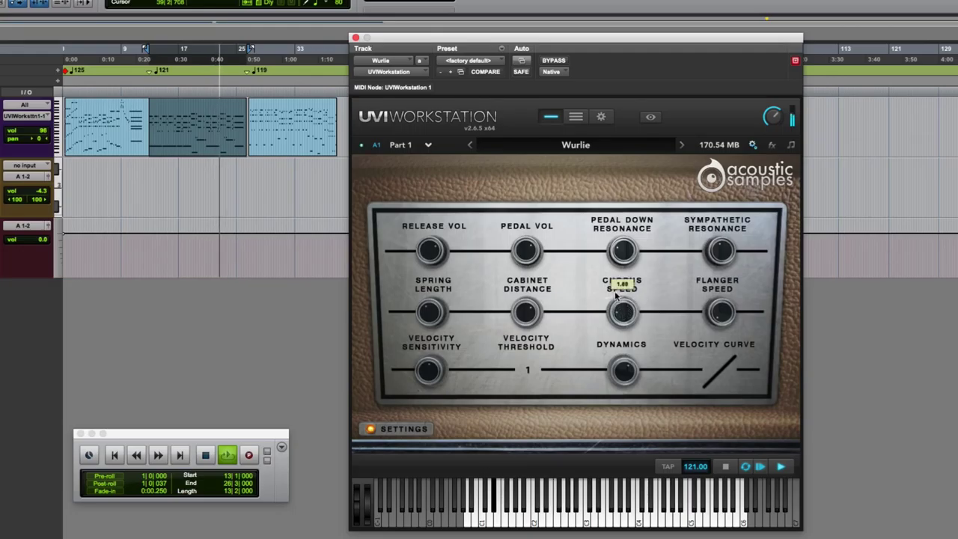
mouse_move(621, 313)
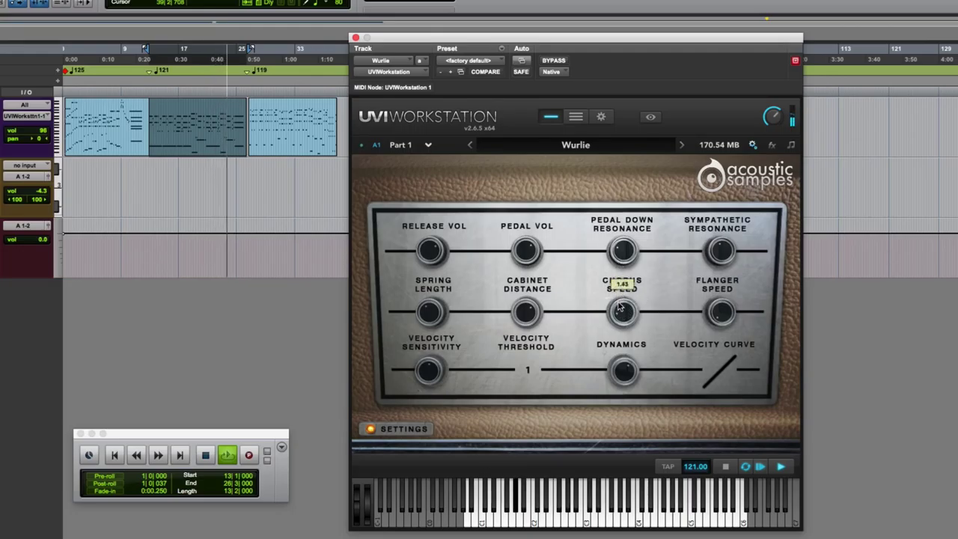
scroll(620, 319, "down", 3)
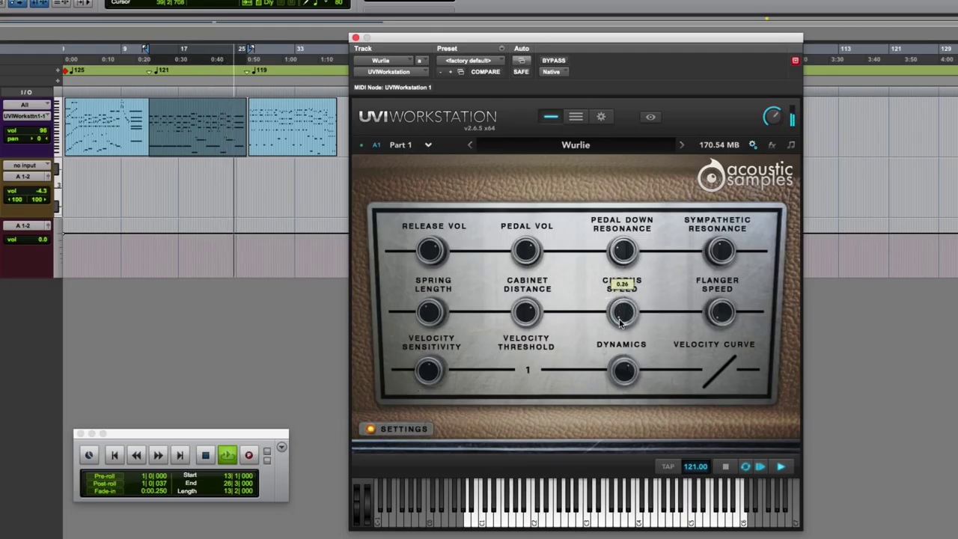
scroll(619, 321, "up", 3)
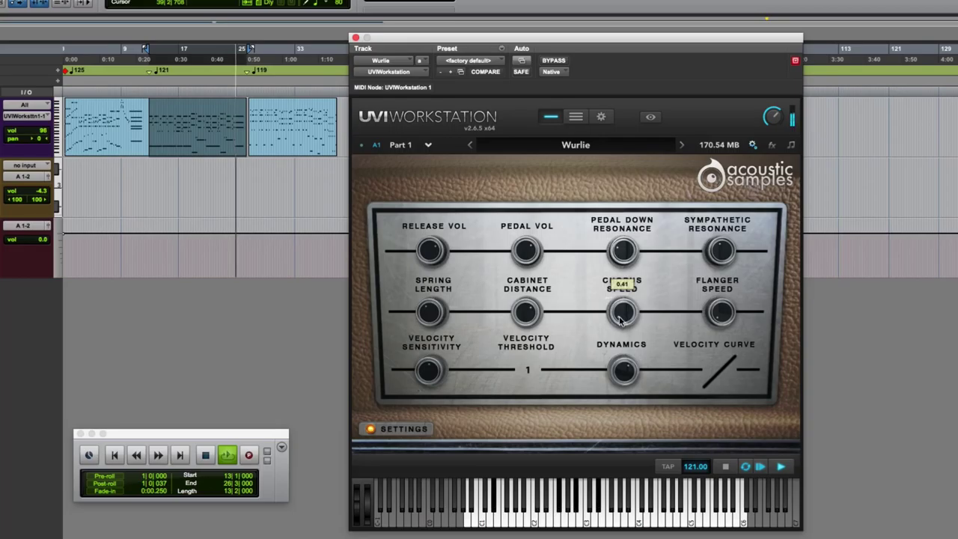
- Back on the main controls, replace the chorus with the flanger and set the flanger amount to about 3.63
left_click(370, 430)
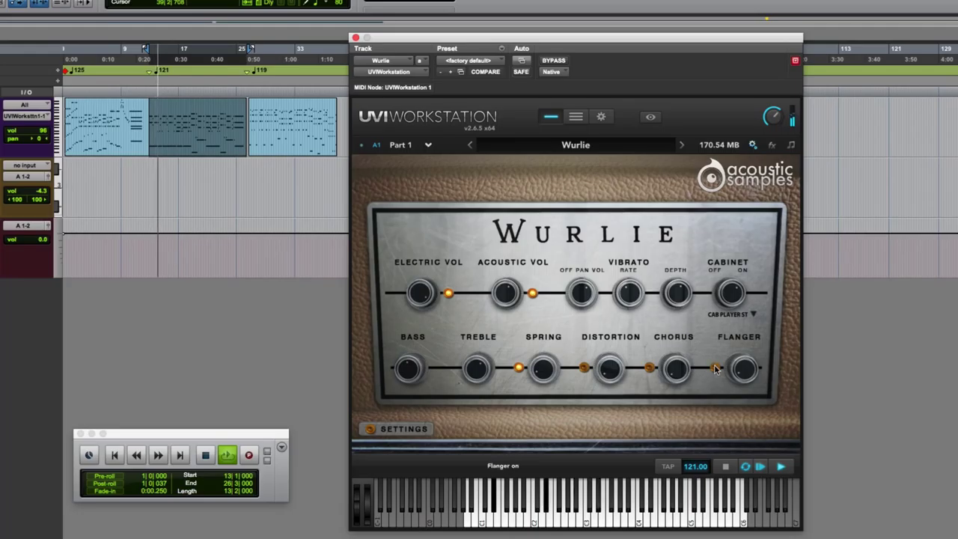
mouse_move(741, 367)
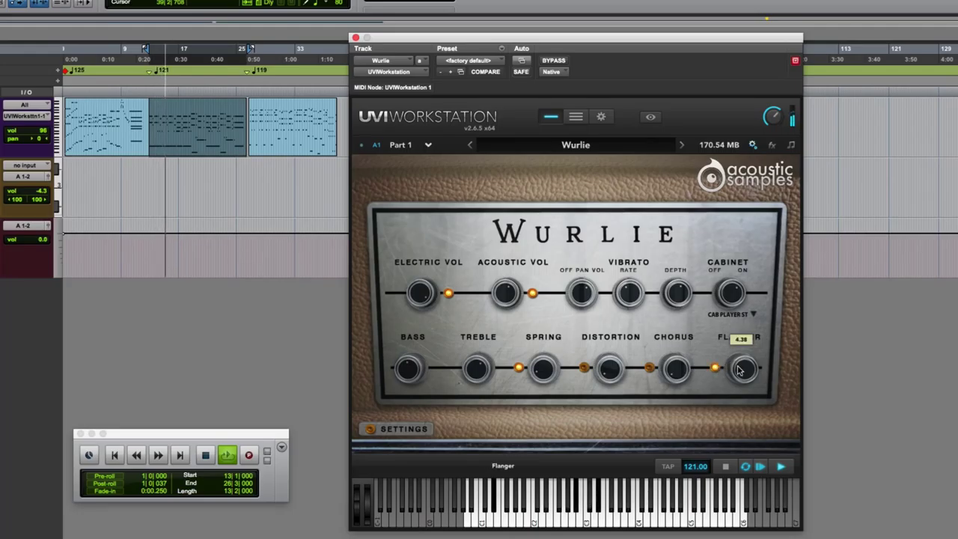
left_click_drag(739, 368, 741, 372)
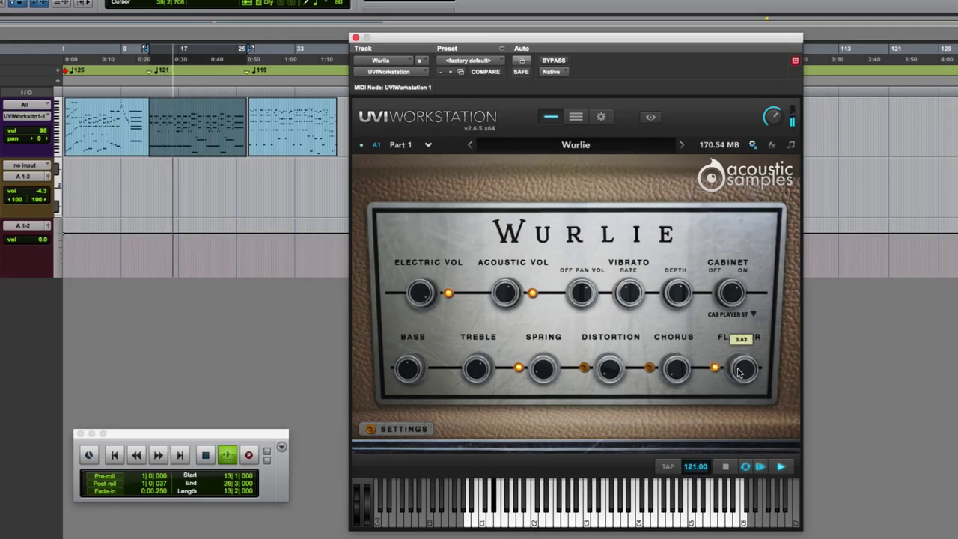
- Adjust the flanger speed on the settings page during playback
left_click(374, 433)
mouse_move(709, 321)
left_click_drag(716, 314, 712, 320)
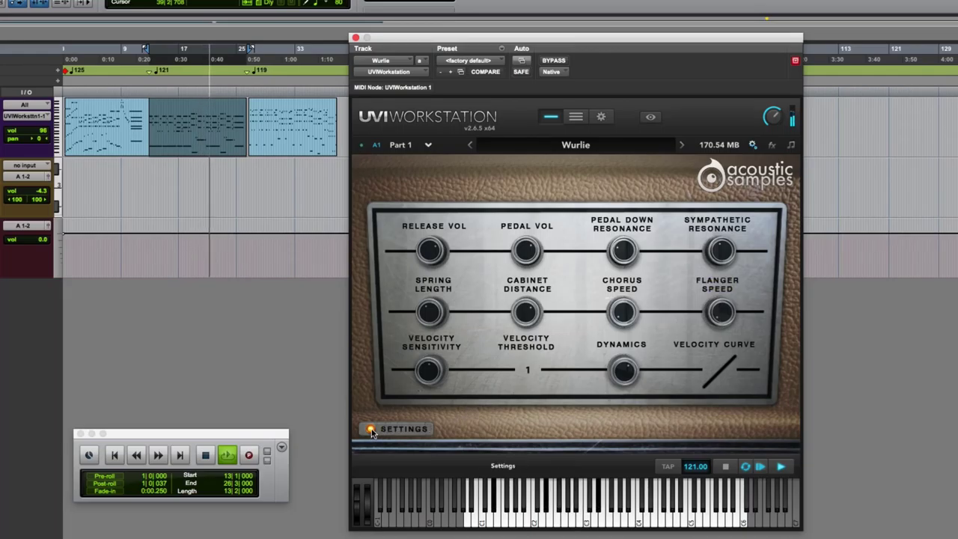
- Raise the spring length on the settings page, and turn off the flanger on the main controls
mouse_move(425, 292)
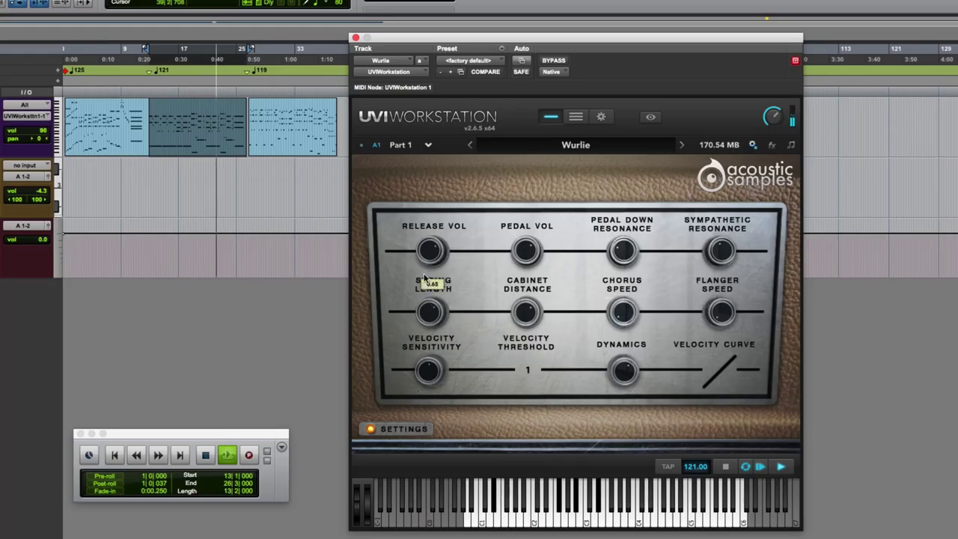
left_click_drag(424, 278, 424, 264)
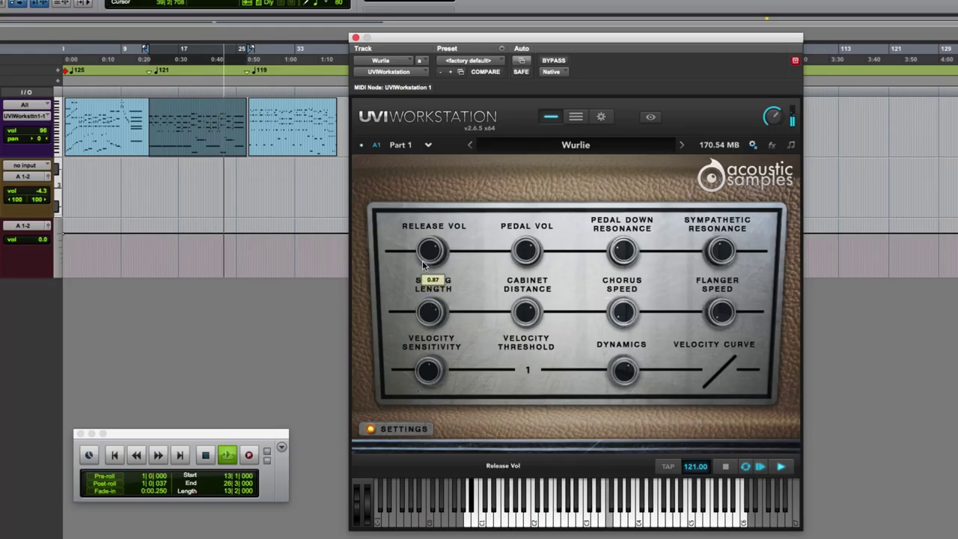
mouse_move(522, 312)
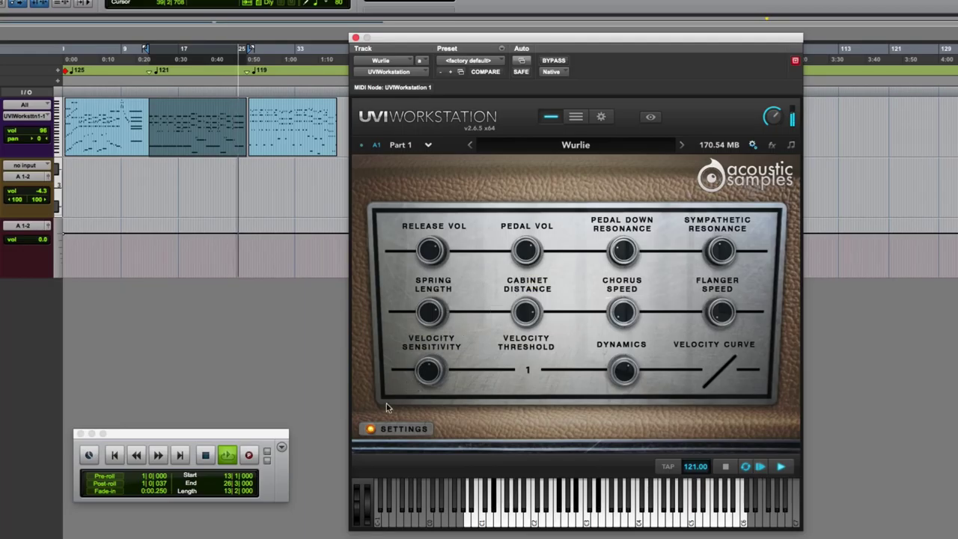
left_click(372, 429)
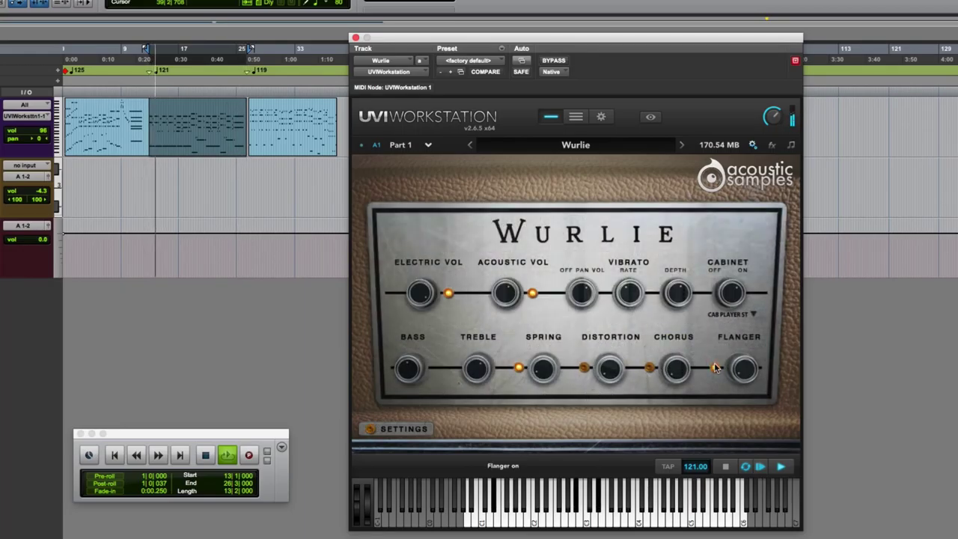
- Turn on the chorus and audition the Compact ST cabinet, followed by the Markbass ST cabinet, during playback
mouse_move(671, 370)
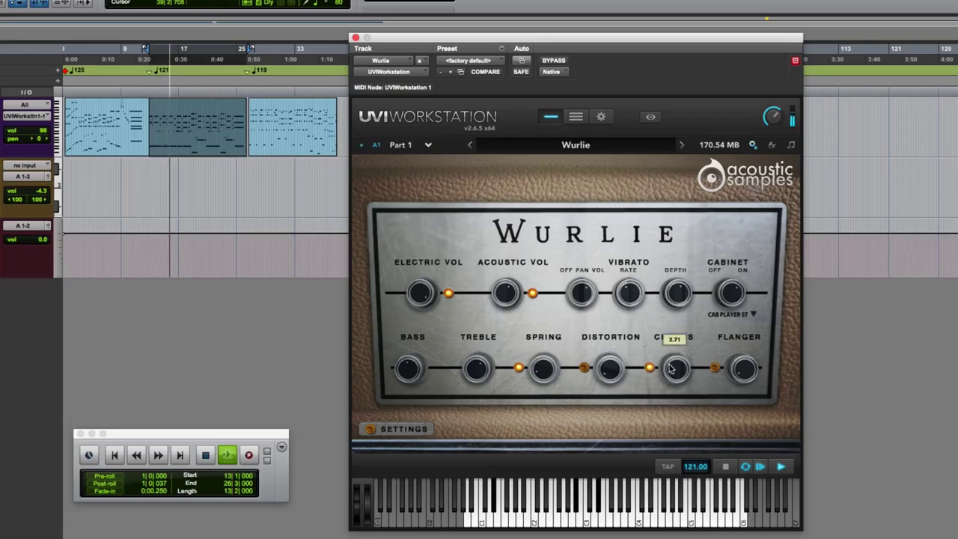
mouse_move(473, 366)
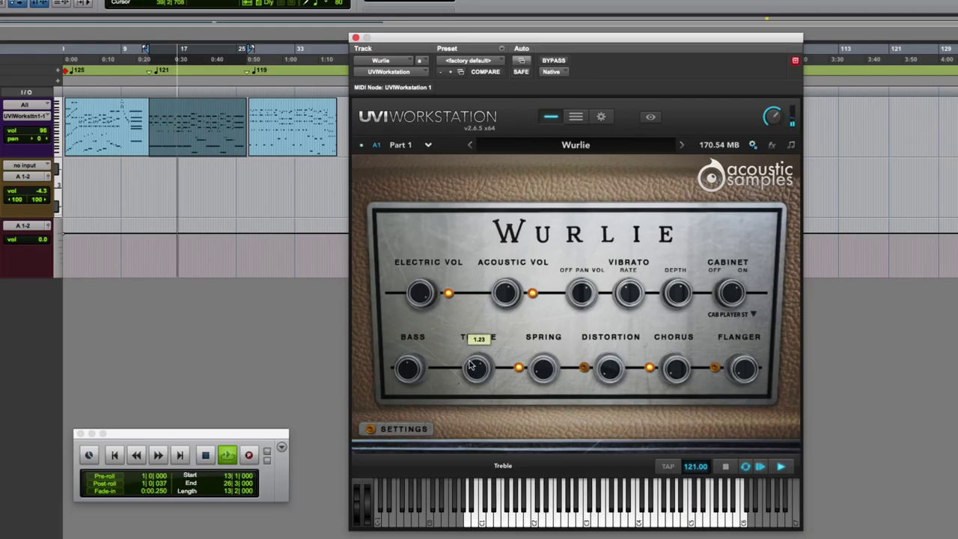
mouse_move(590, 291)
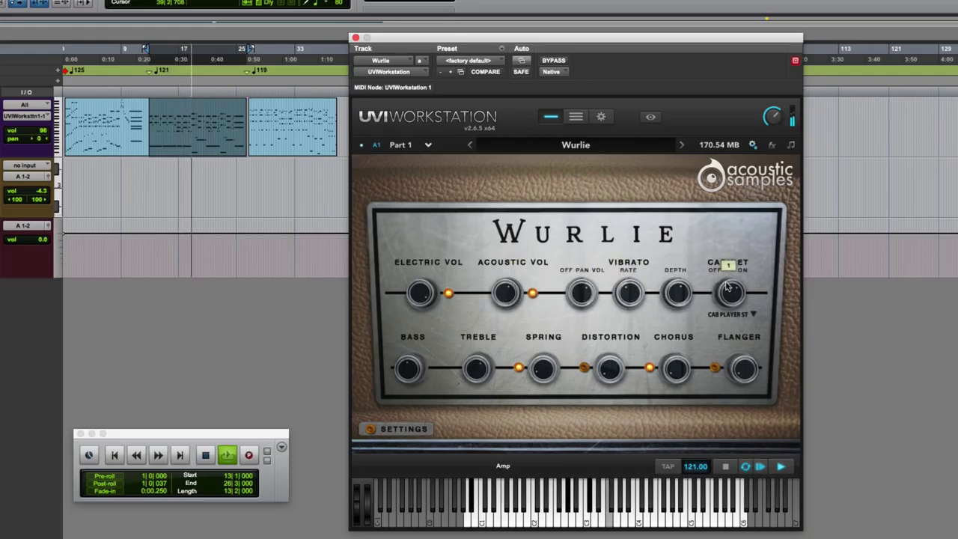
left_click(739, 317)
left_click(735, 394)
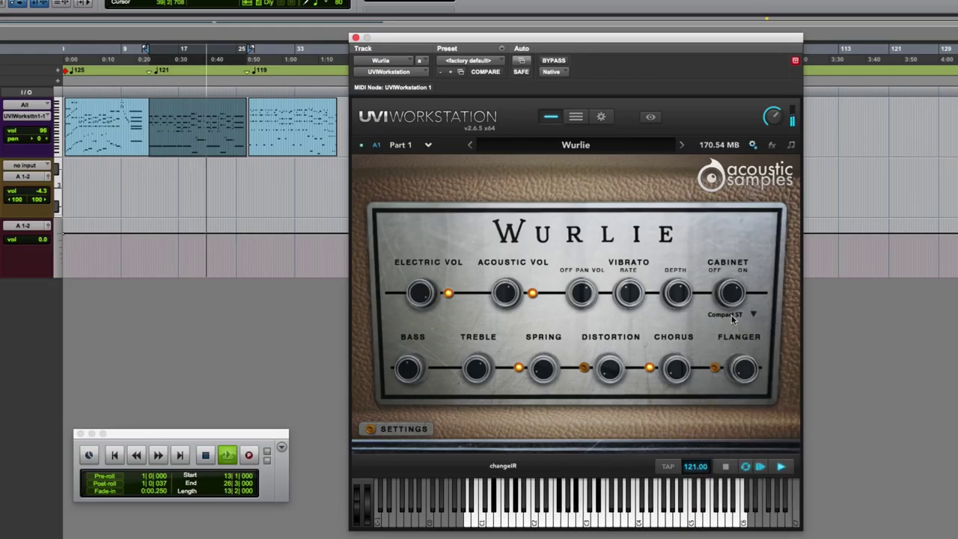
left_click(732, 315)
left_click(737, 414)
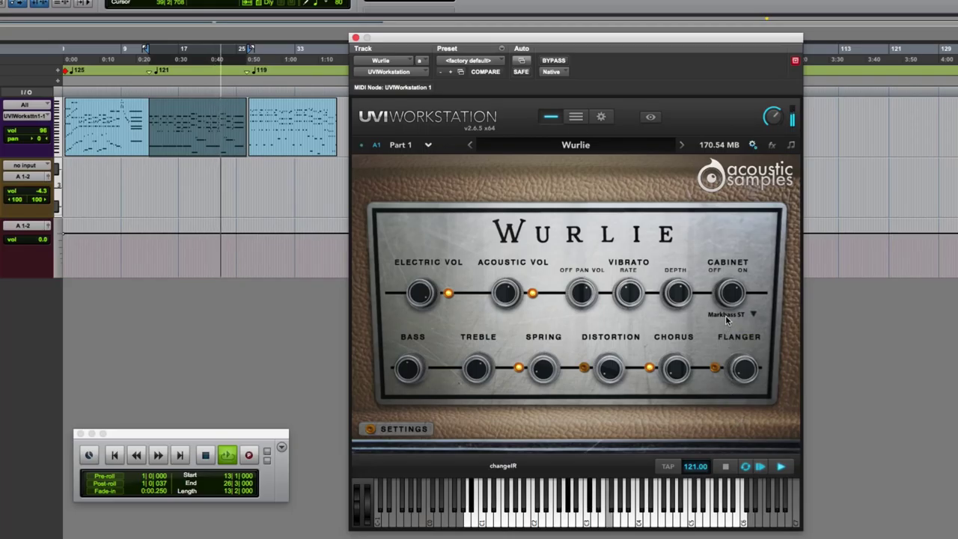
- Stop playback, select the third MIDI clip on the Wurlie track, and play it
mouse_move(617, 296)
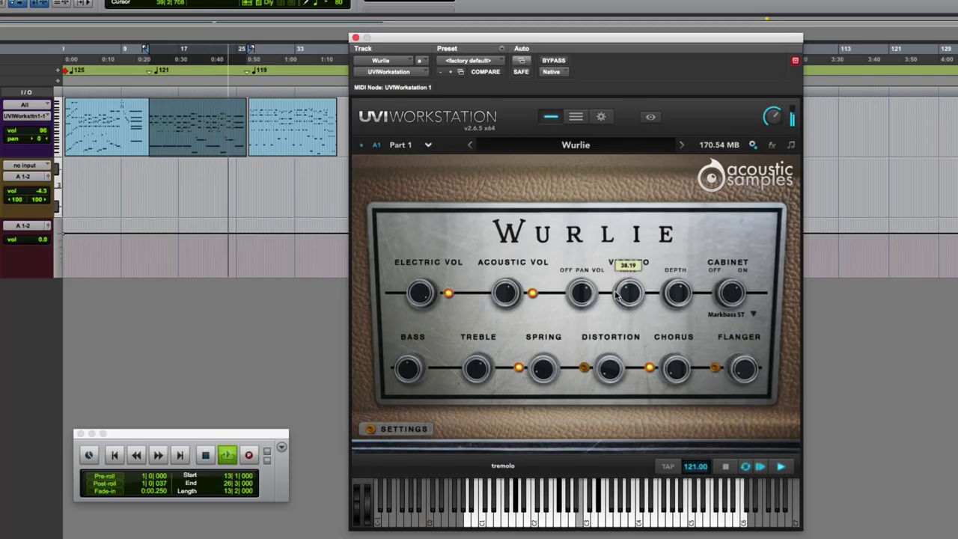
mouse_move(585, 295)
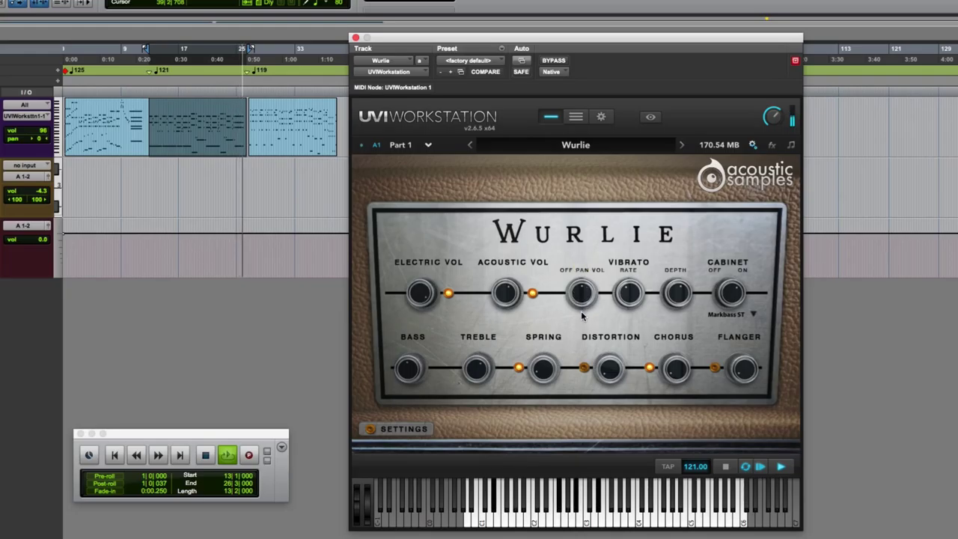
key("space")
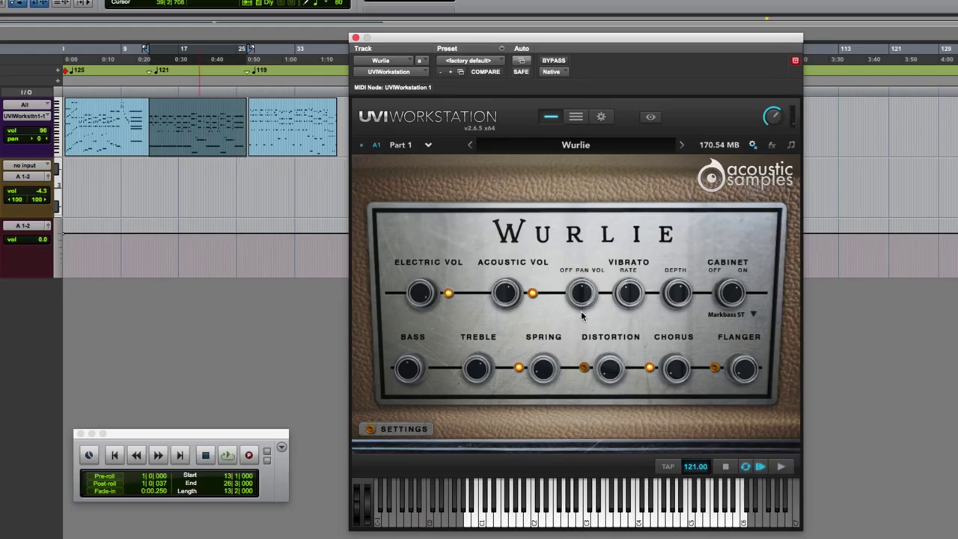
left_click(282, 152)
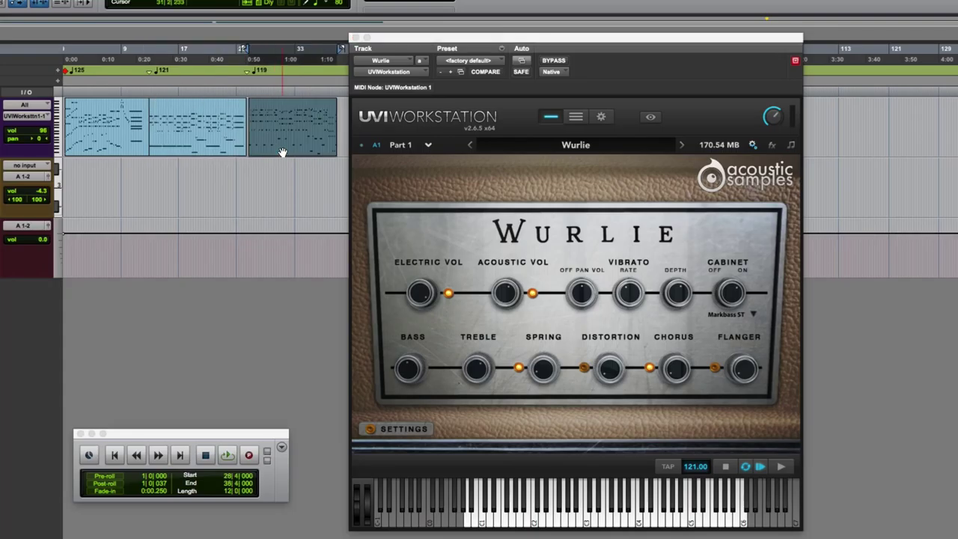
key("space")
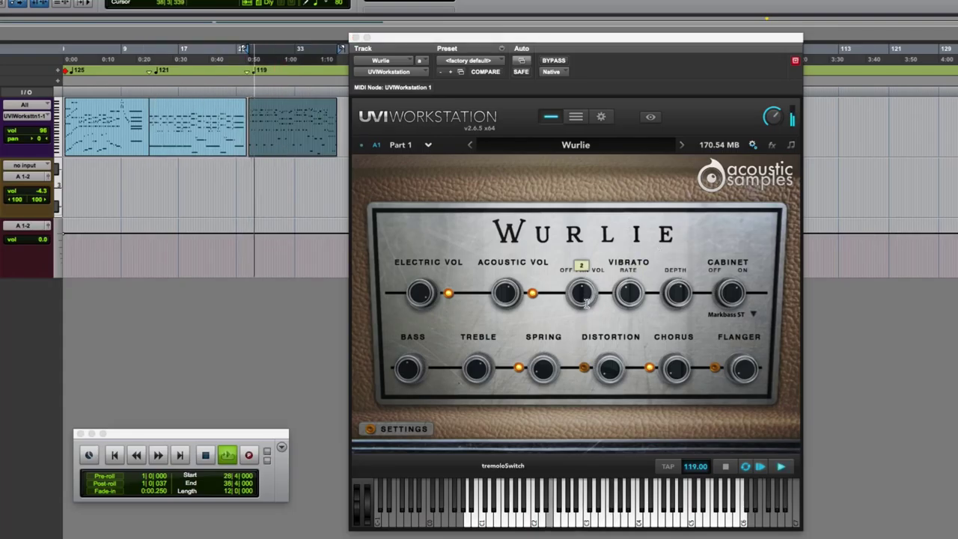
- Turn off the spring reverb and chorus, and switch on the distortion while the third clip plays
left_click(423, 293)
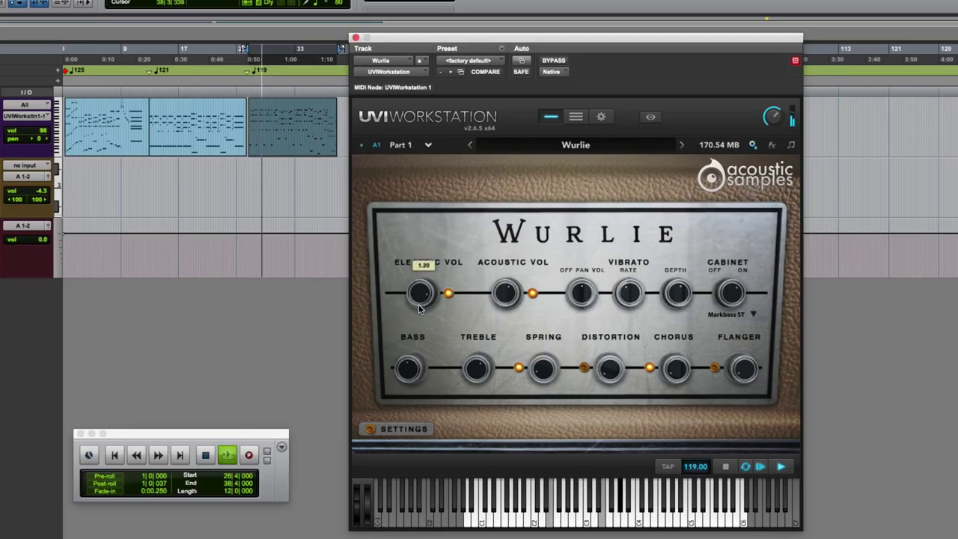
mouse_move(503, 292)
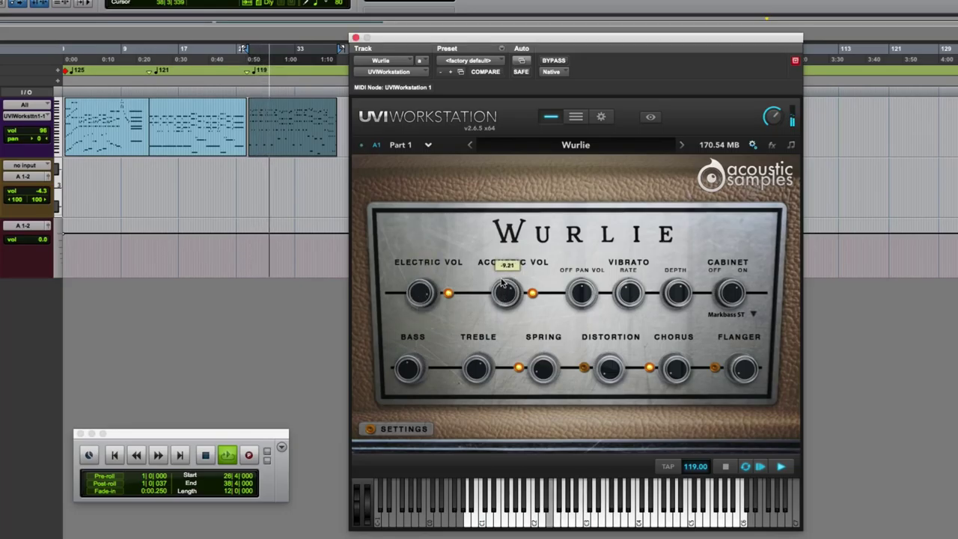
left_click(518, 367)
mouse_move(608, 372)
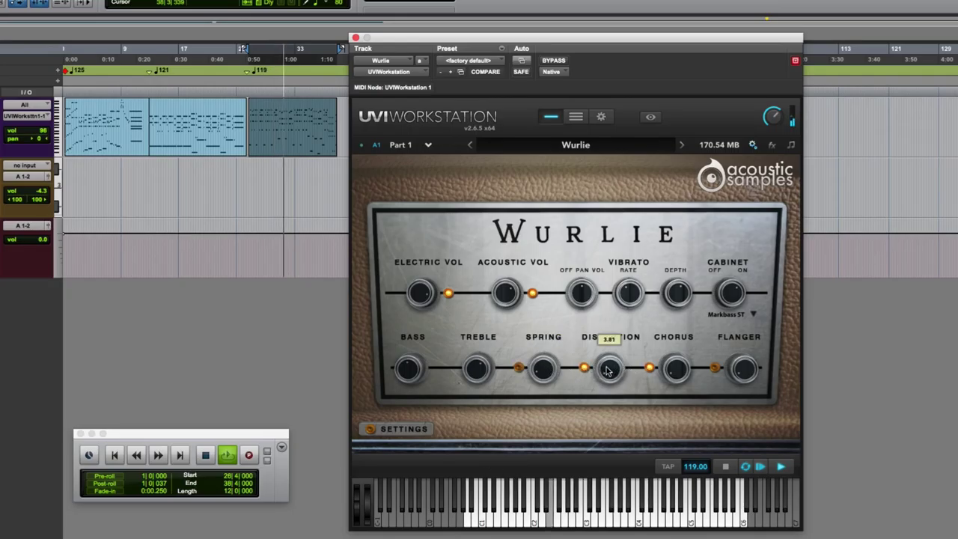
left_click(649, 368)
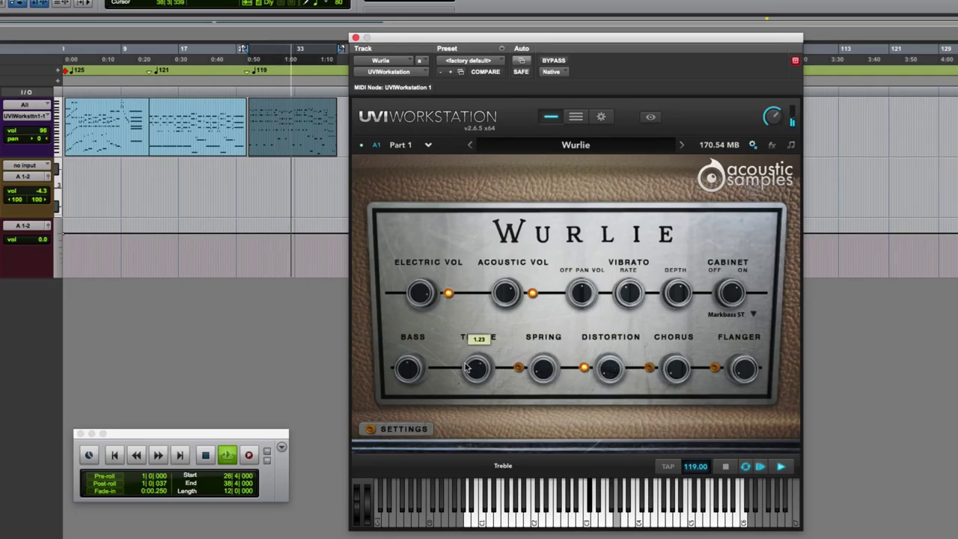
mouse_move(608, 368)
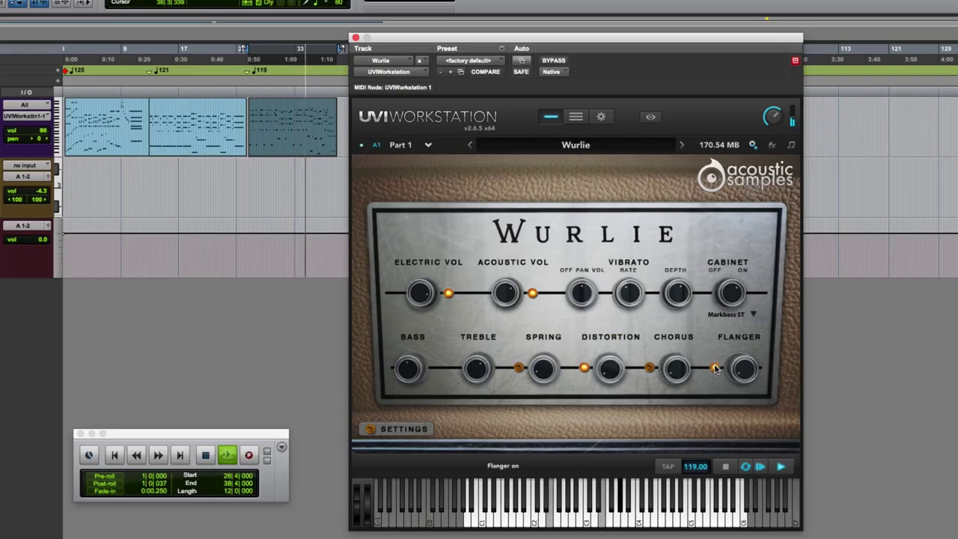
- Audition the Mesa/Gibson ST cabinet on the distorted sound, and change the cabinet to CAB CLOSE ST
left_click(729, 315)
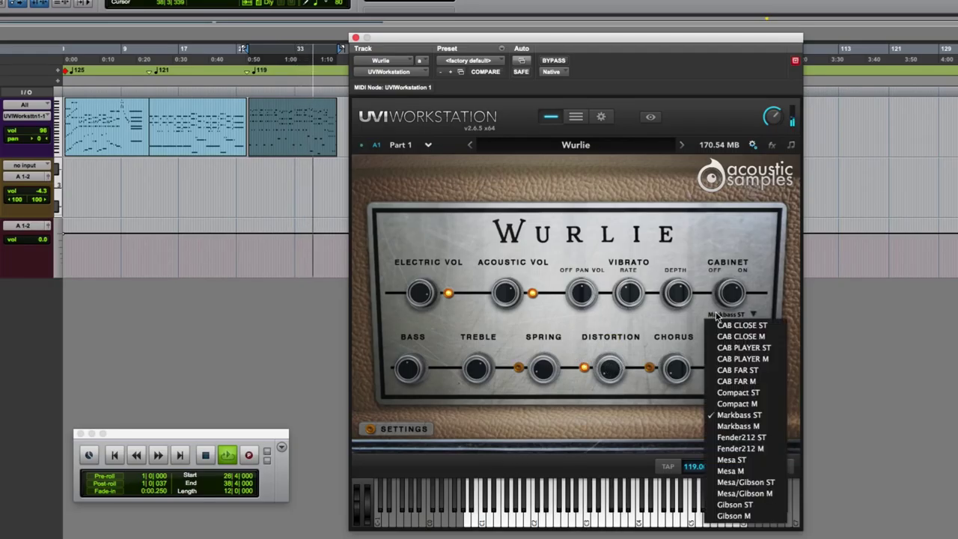
left_click(724, 484)
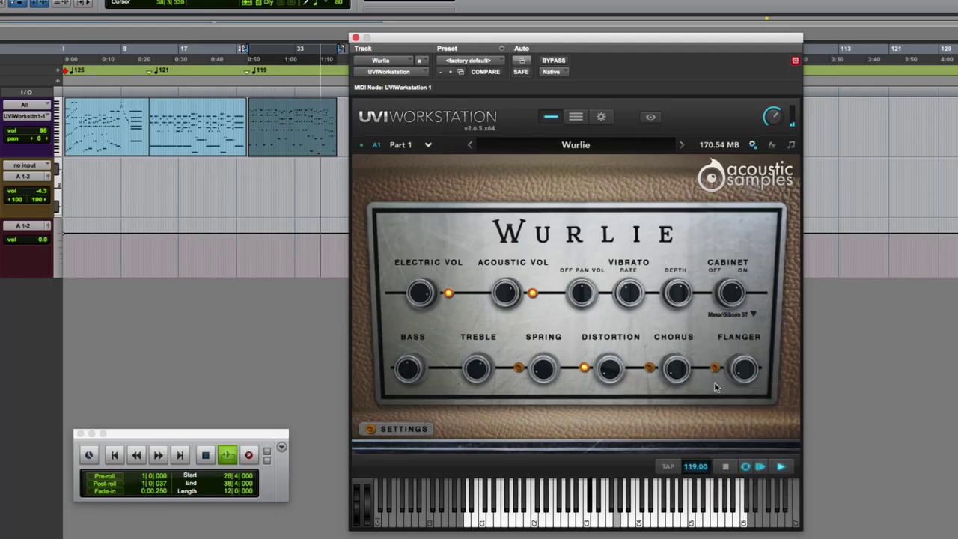
mouse_move(685, 313)
mouse_move(418, 299)
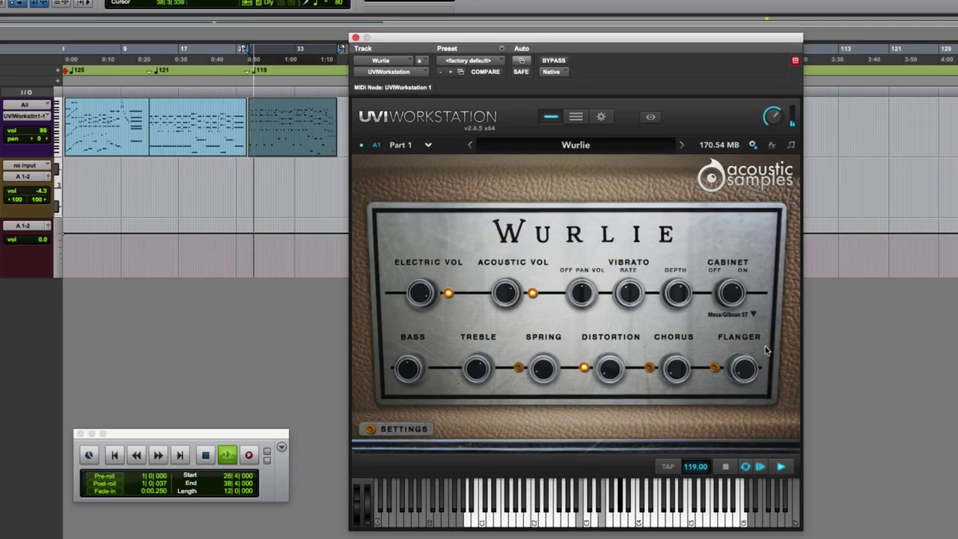
left_click(729, 313)
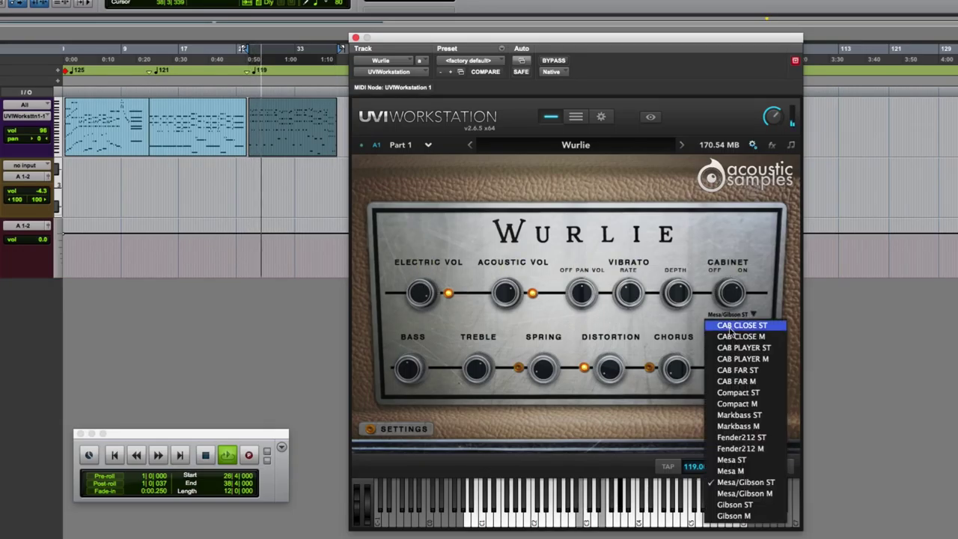
left_click(731, 325)
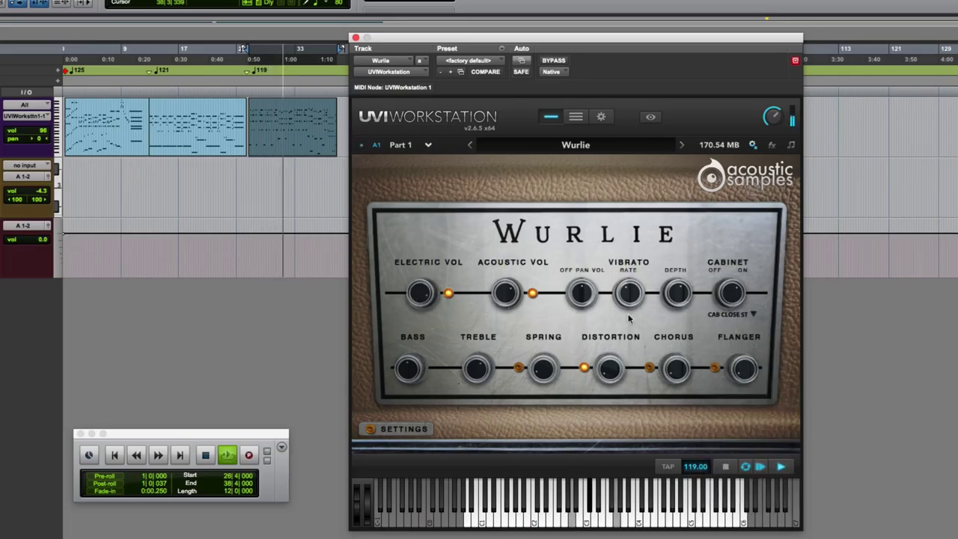
- Replace the distortion with the spring reverb, check the spring length on the settings page, and stop playback on the main controls
mouse_move(580, 269)
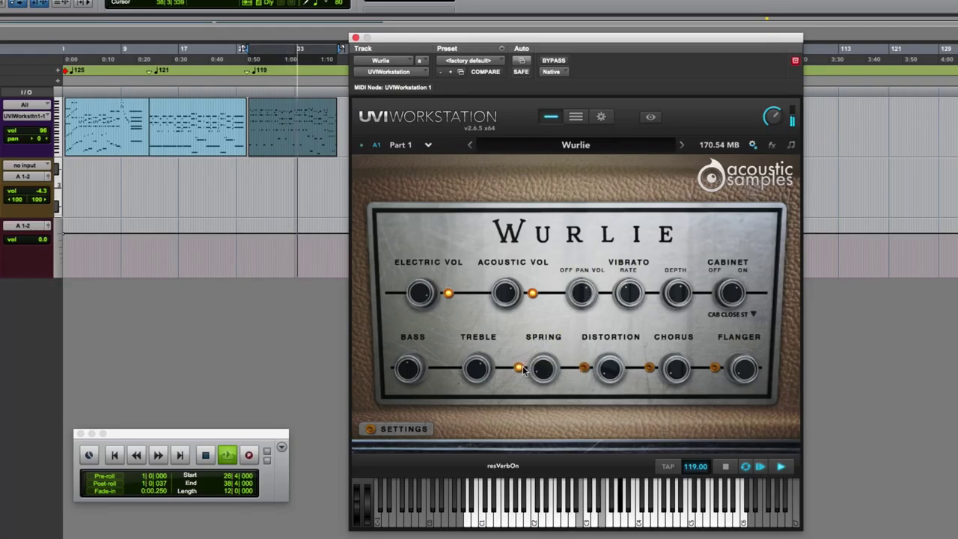
mouse_move(536, 377)
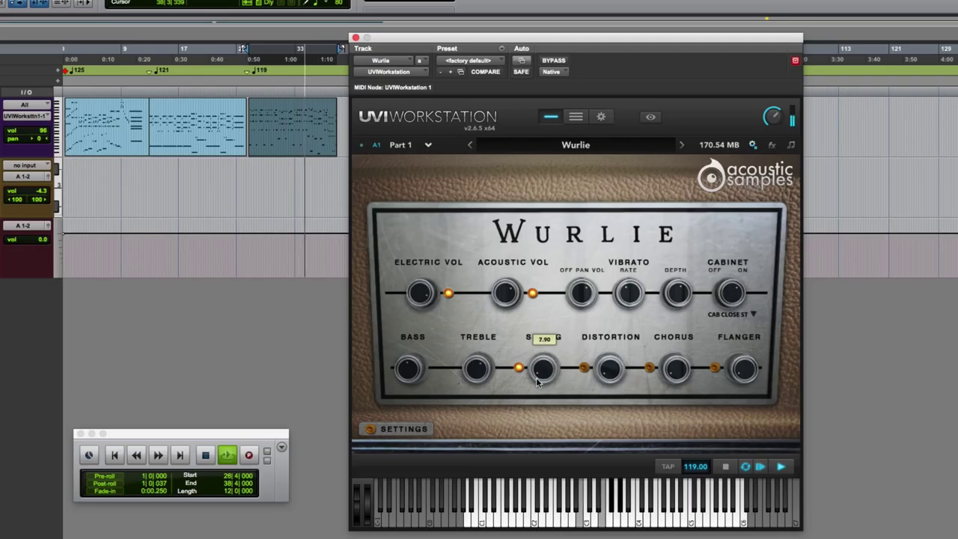
left_click(372, 429)
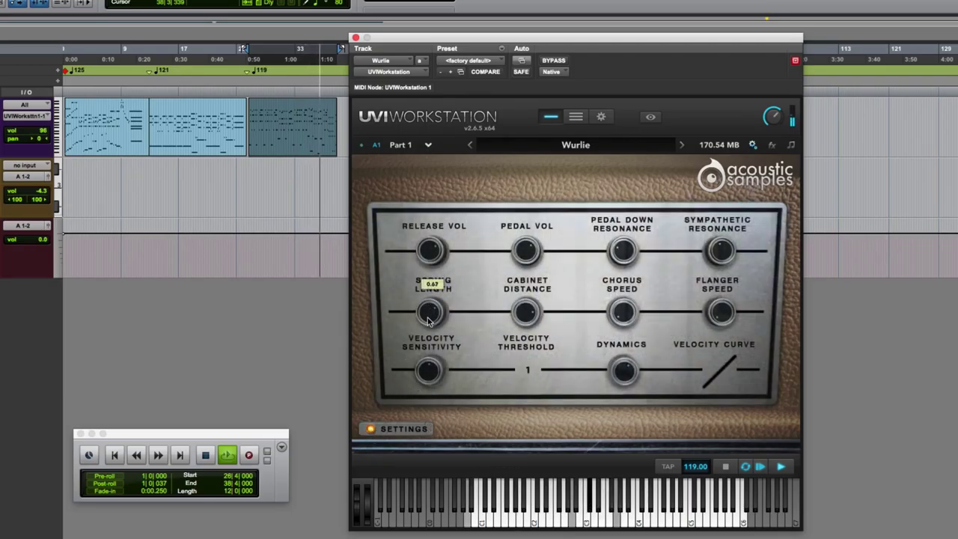
left_click(371, 429)
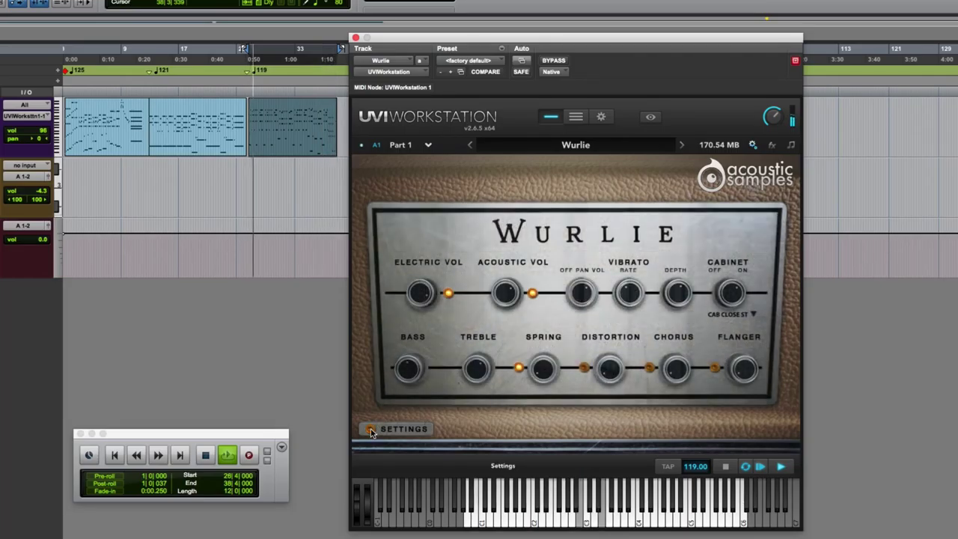
key("space")
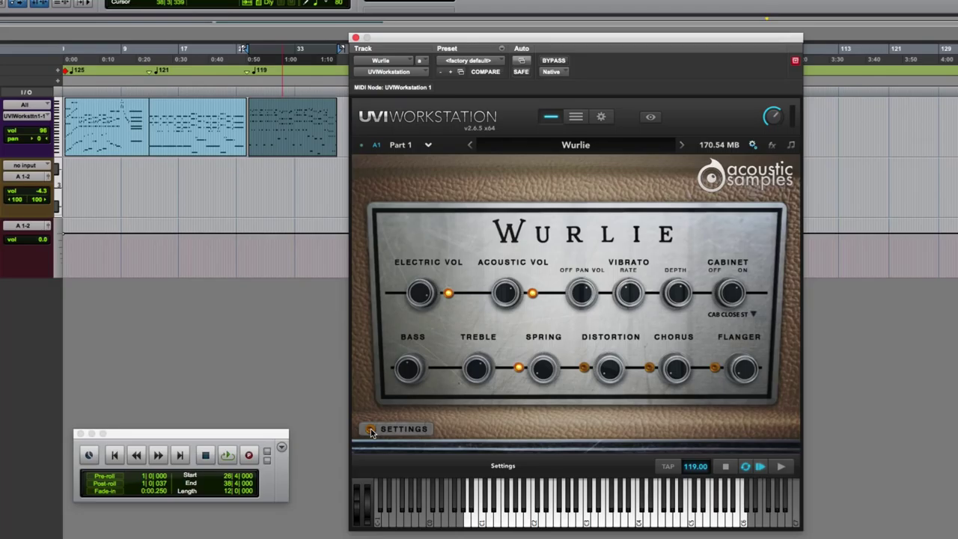
- Review the list of available cabinets without changing the selection
left_click(745, 316)
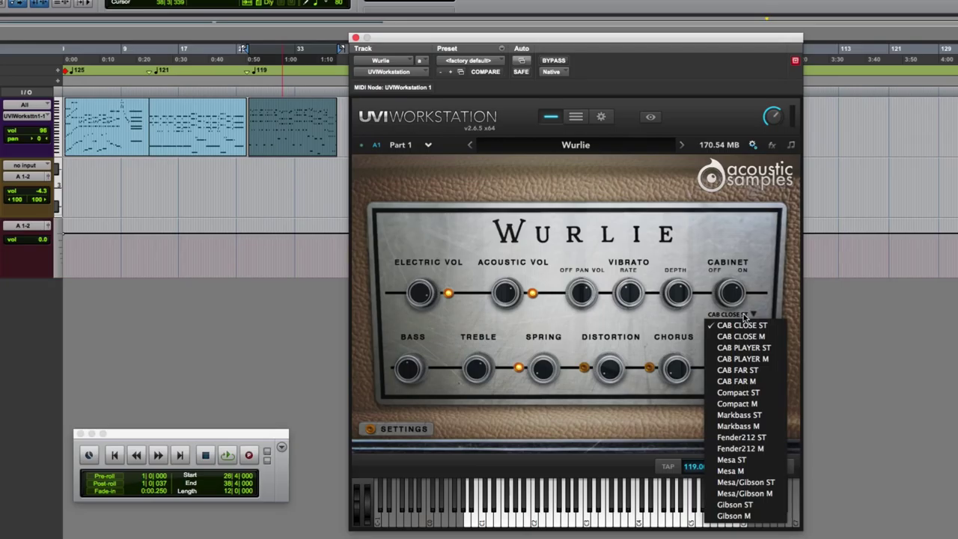
left_click(661, 325)
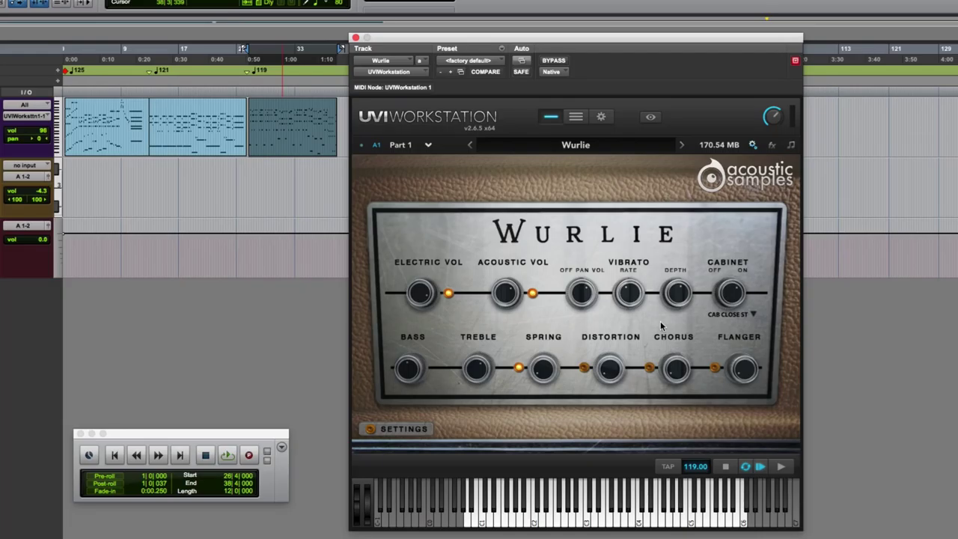
- Lower the chorus and spring amounts slightly on the main controls
mouse_move(674, 376)
left_click_drag(672, 375, 672, 378)
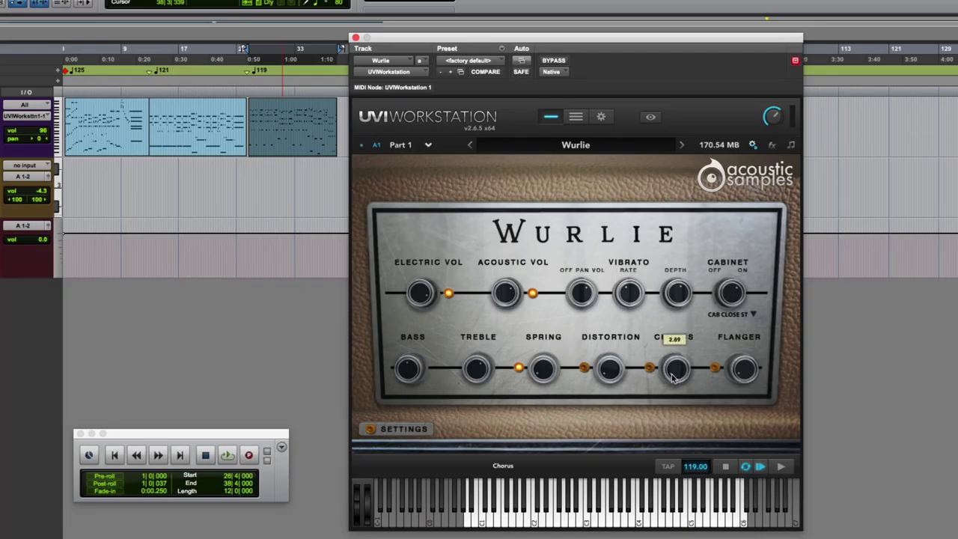
mouse_move(538, 374)
left_click_drag(537, 374, 539, 377)
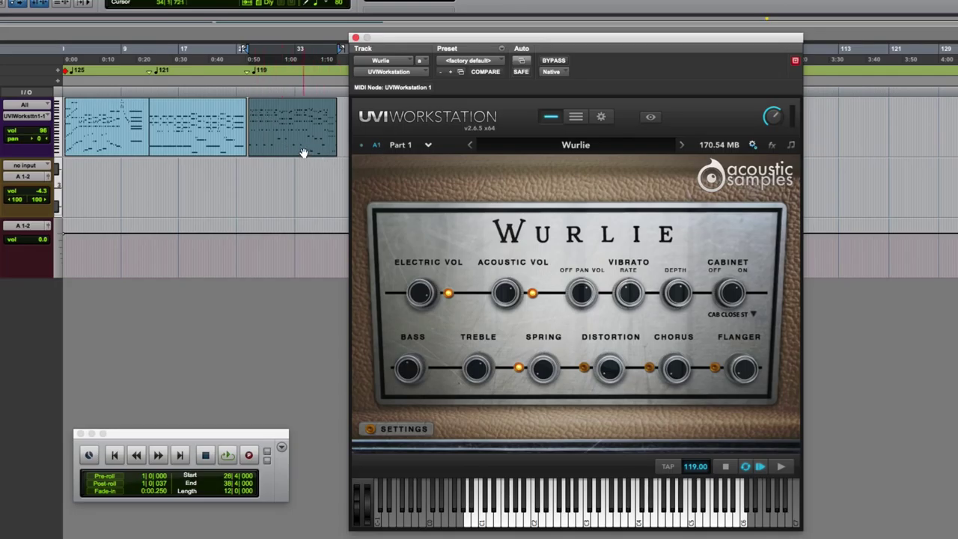
- Play the third clip, turn on the distortion and raise its amount while listening, and stop playback
key("space")
left_click(585, 367)
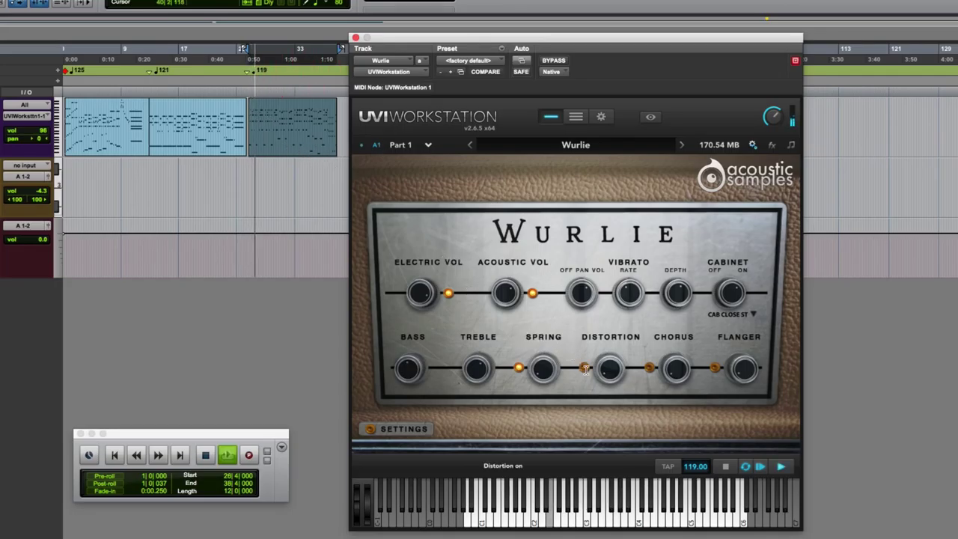
left_click_drag(608, 377, 598, 338)
key("space")
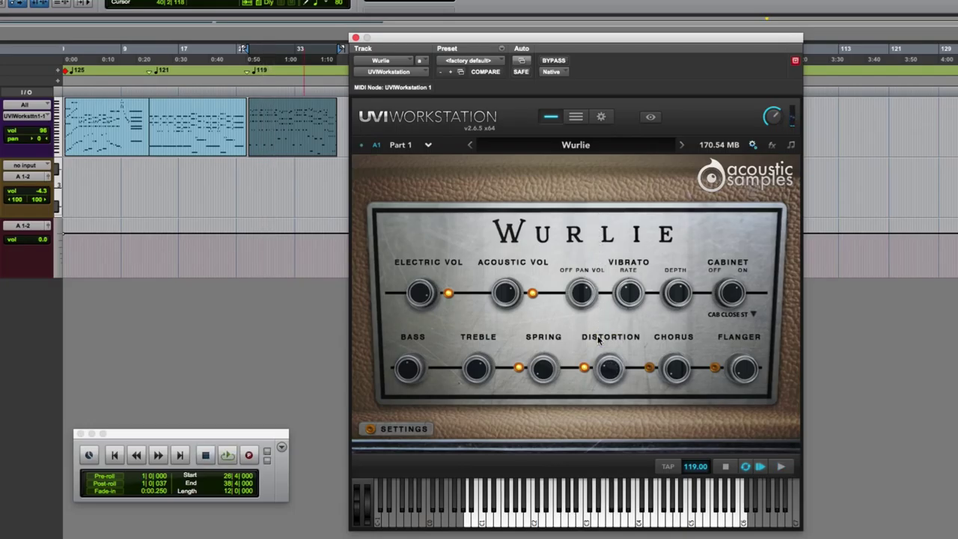